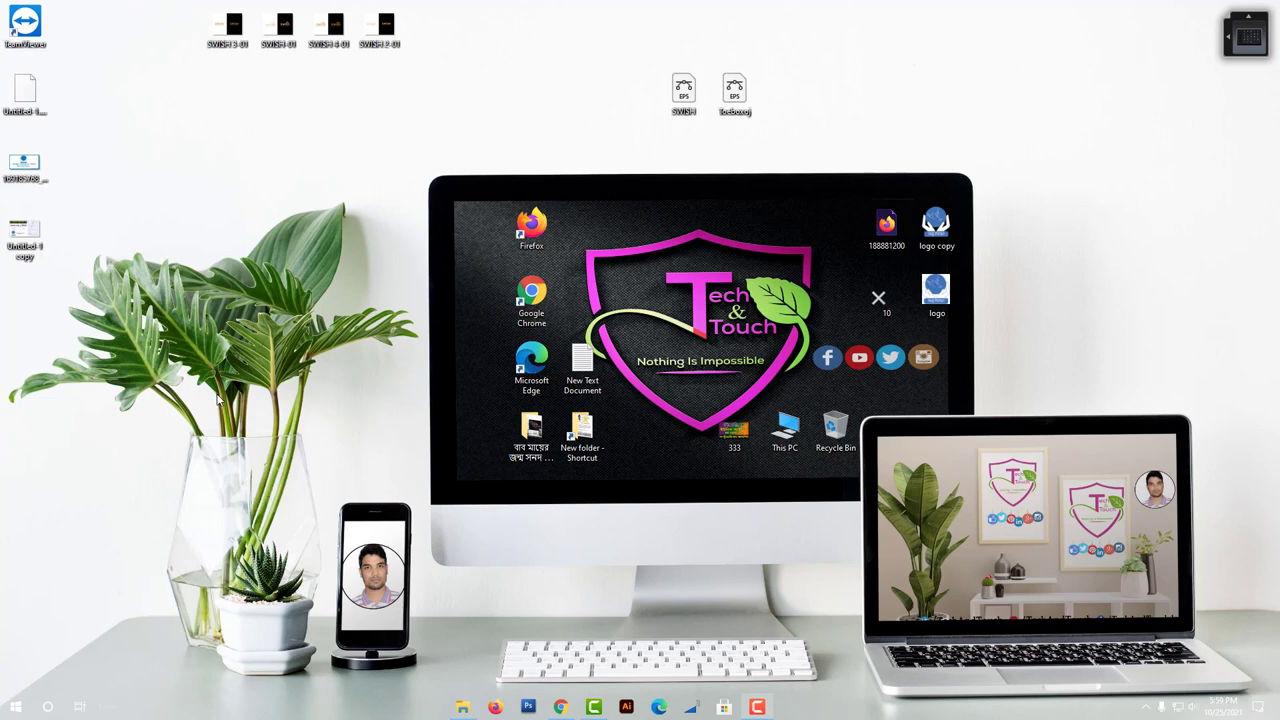
right_click(322, 410)
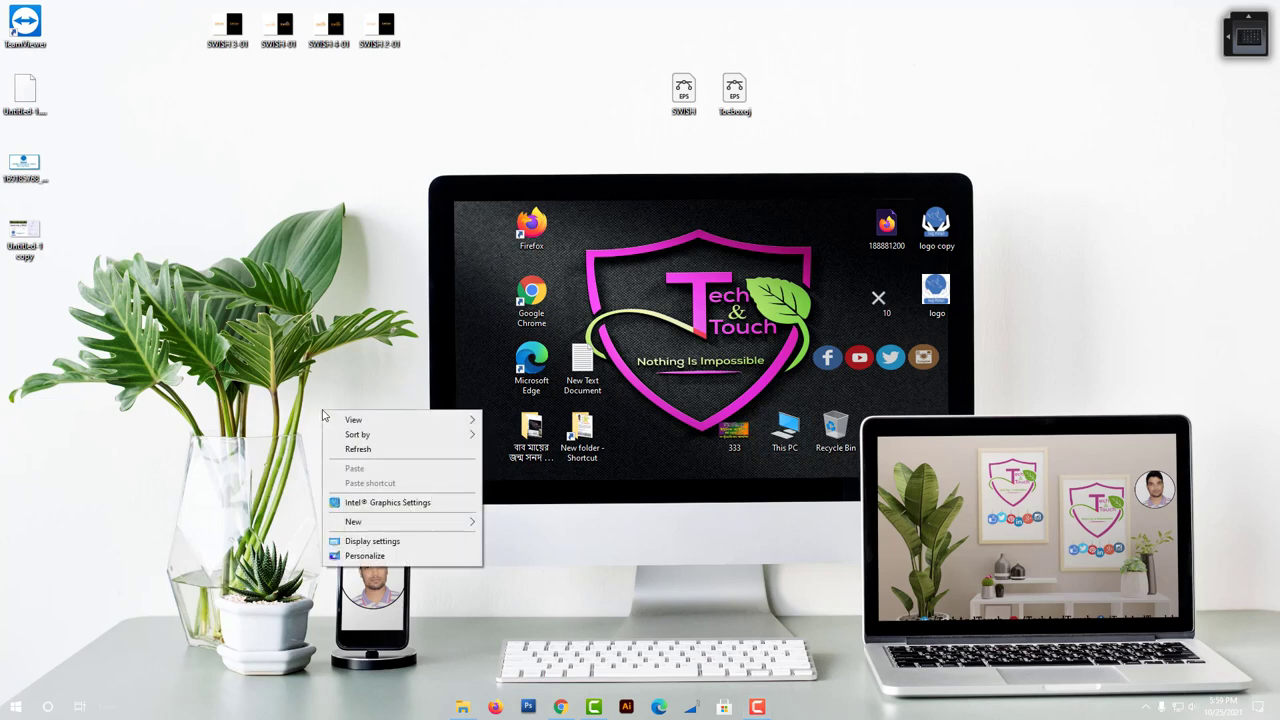
click(356, 451)
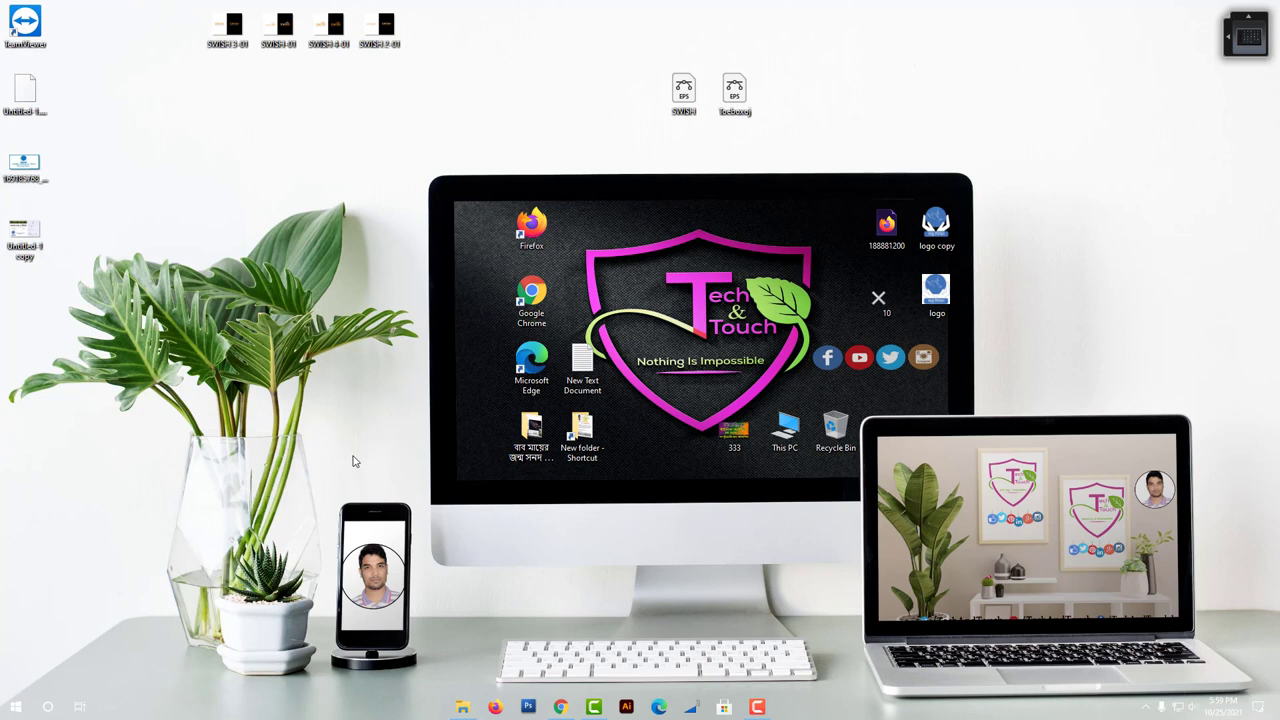
right_click(349, 437)
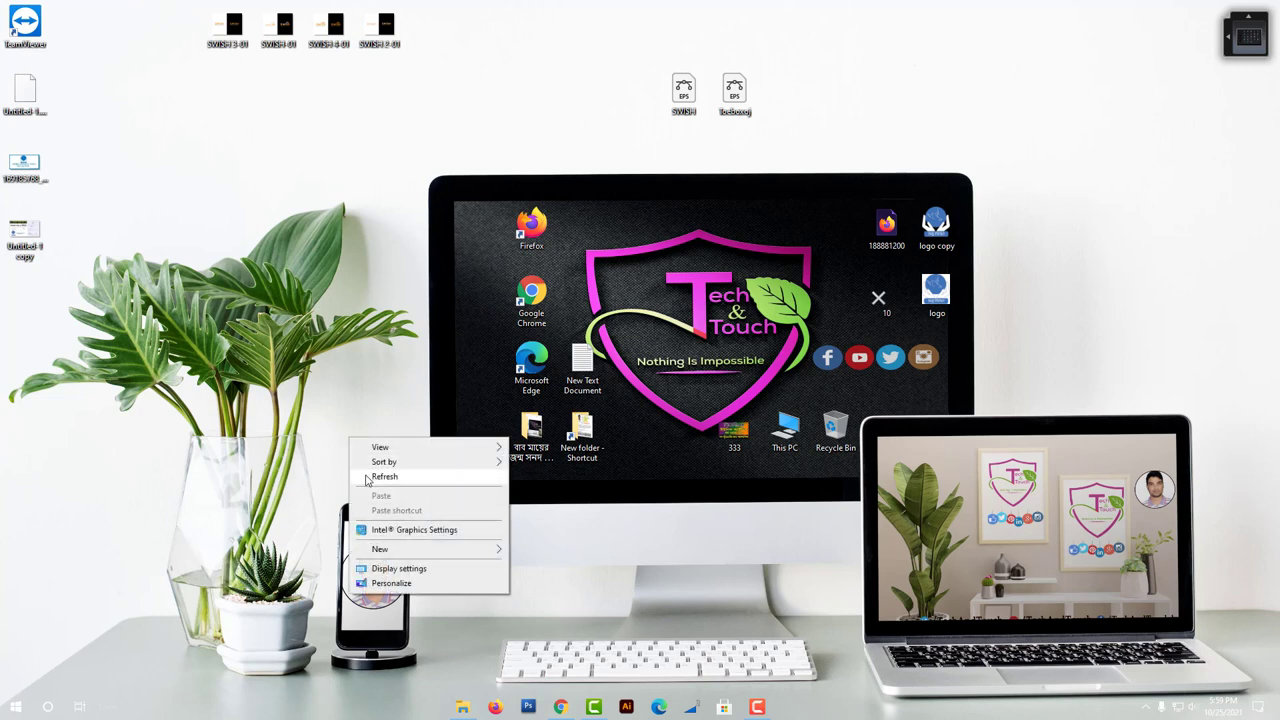
click(366, 478)
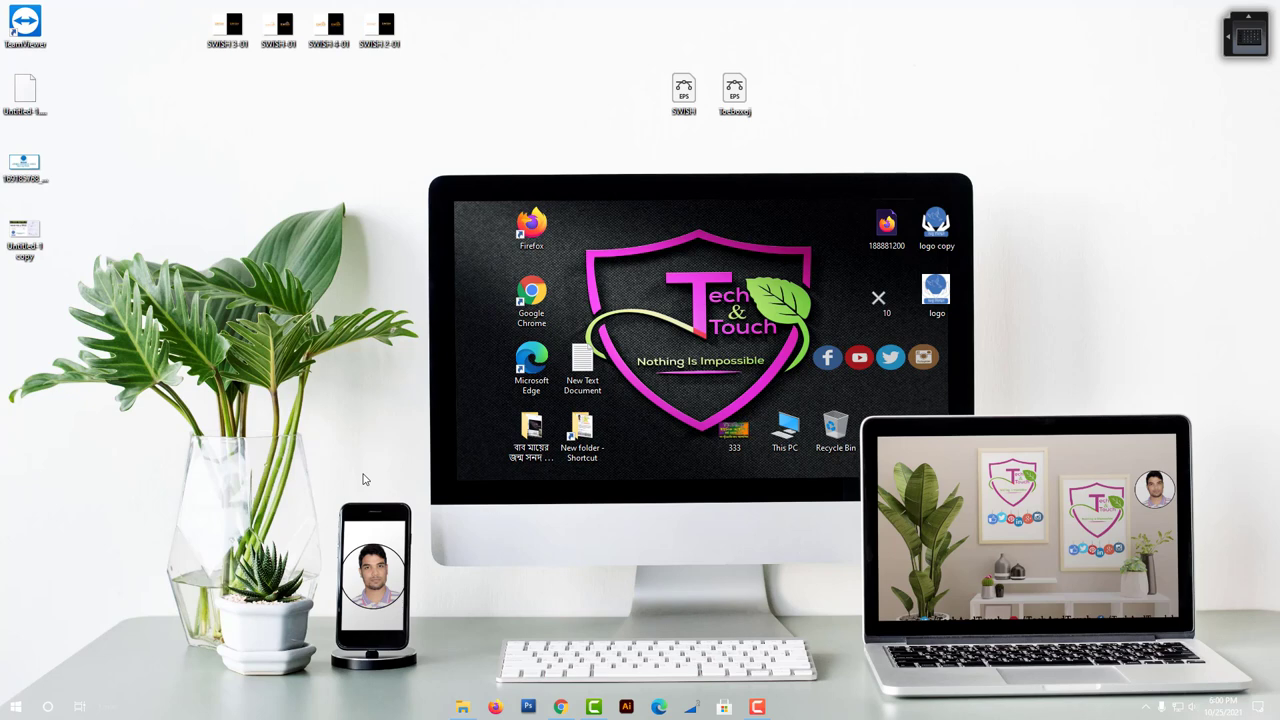
right_click(364, 480)
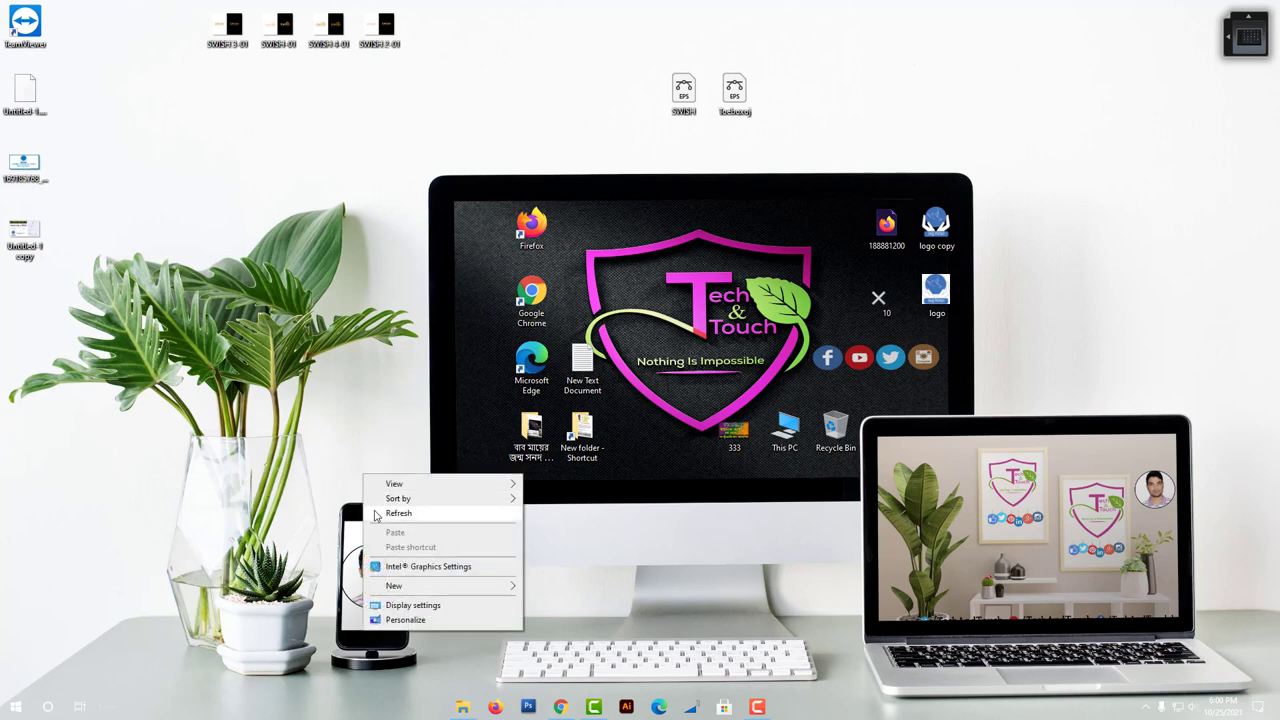
click(376, 514)
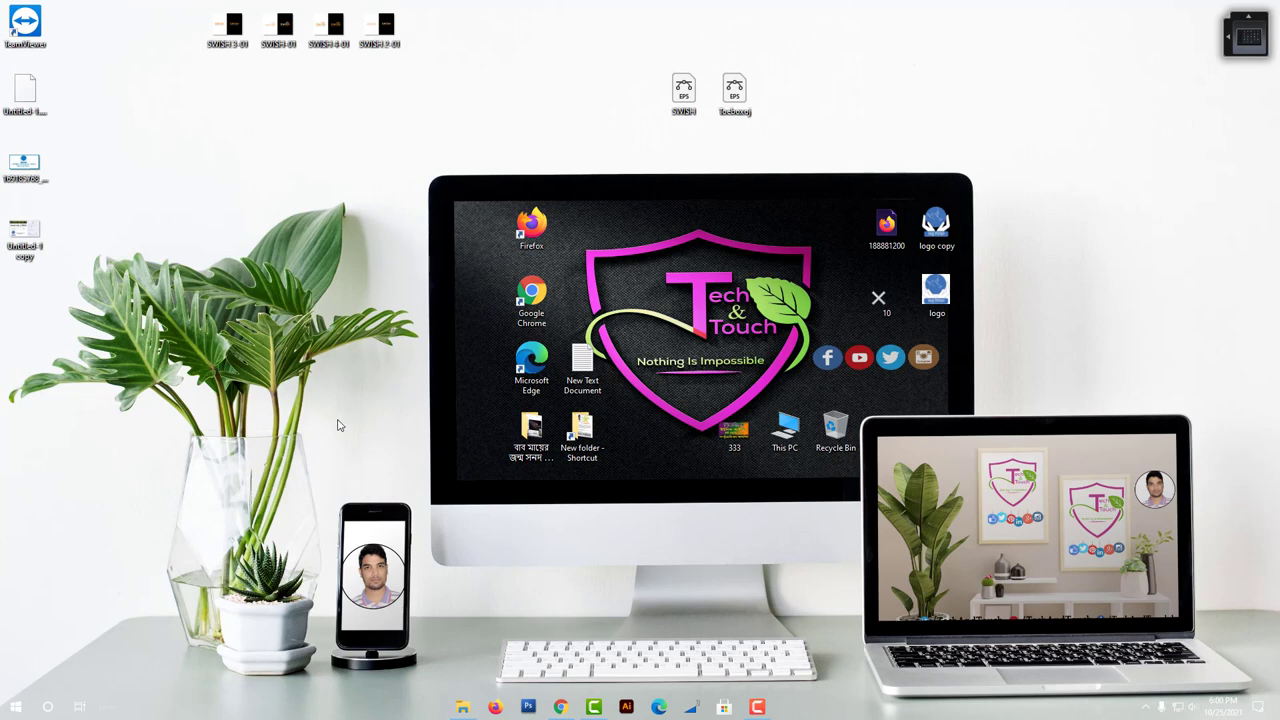
right_click(338, 421)
click(356, 458)
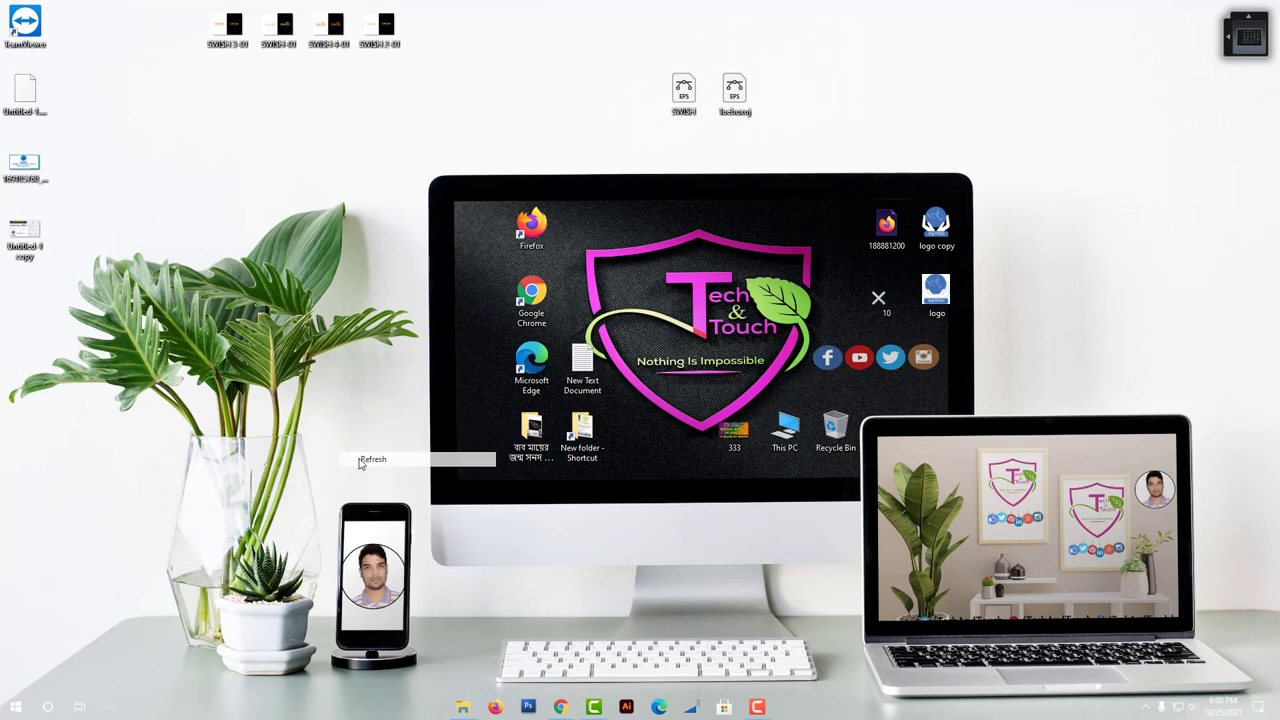
- Open Chrome in a maximized window and load the bookmarked birth registration duplicate-copy application page (জন্ম নিবন্ধন এর প্রতিলিপির জন্য আবেদন)
right_click(561, 707)
click(558, 683)
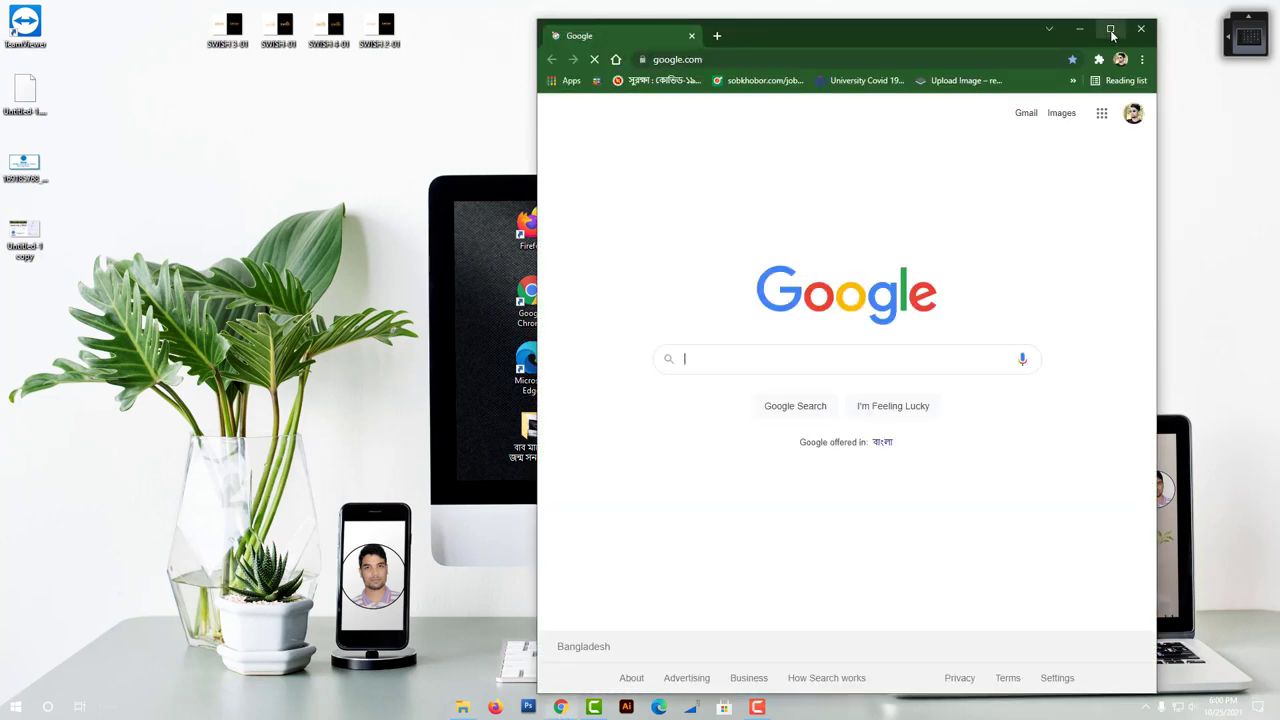
click(1111, 30)
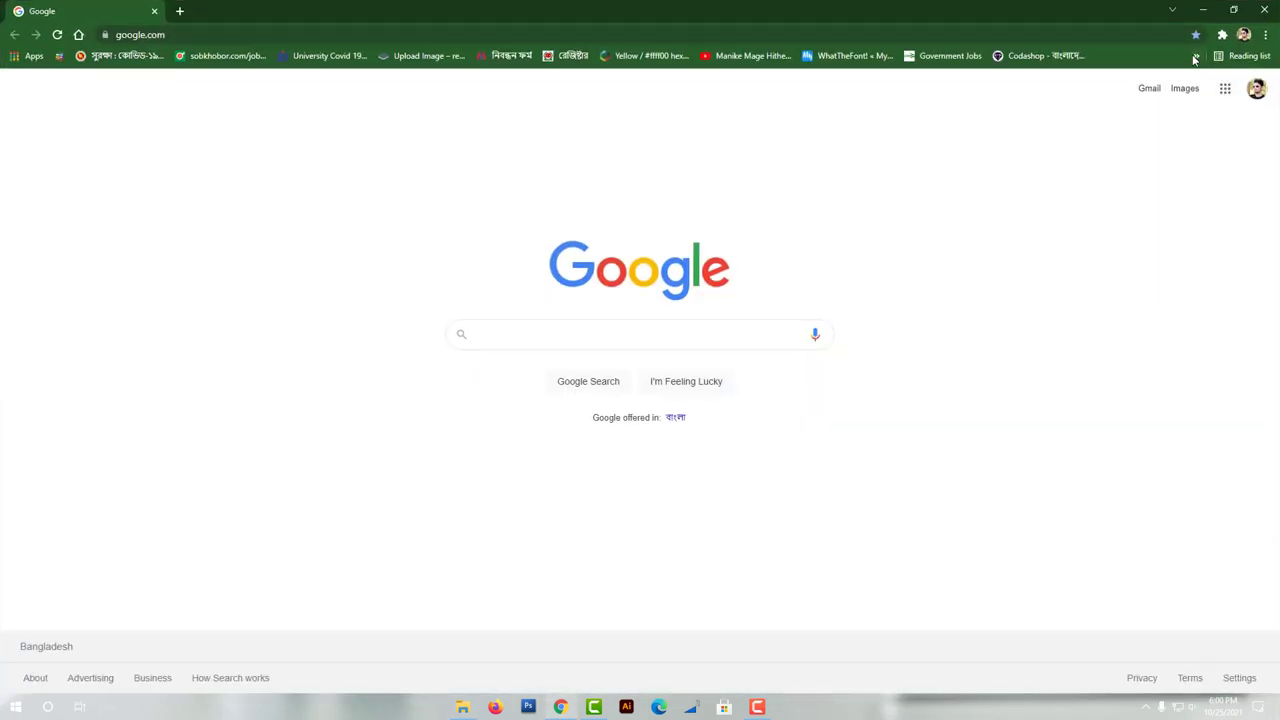
click(1196, 55)
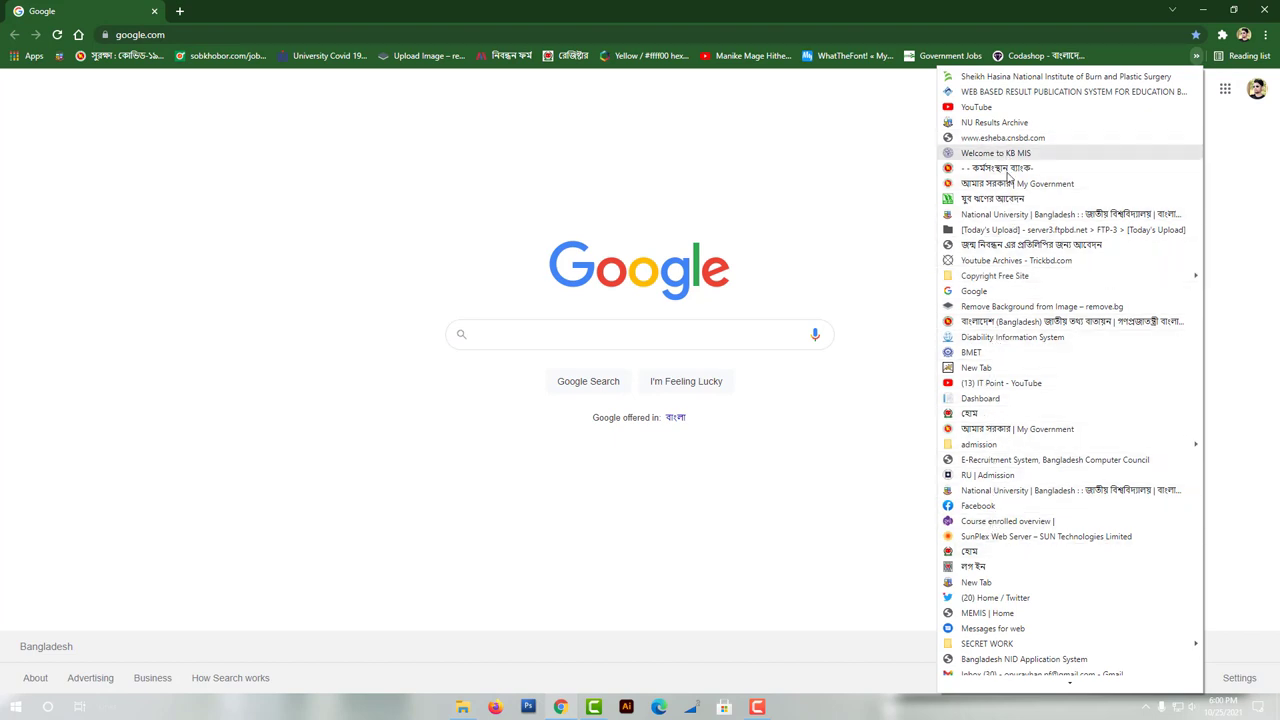
click(1011, 245)
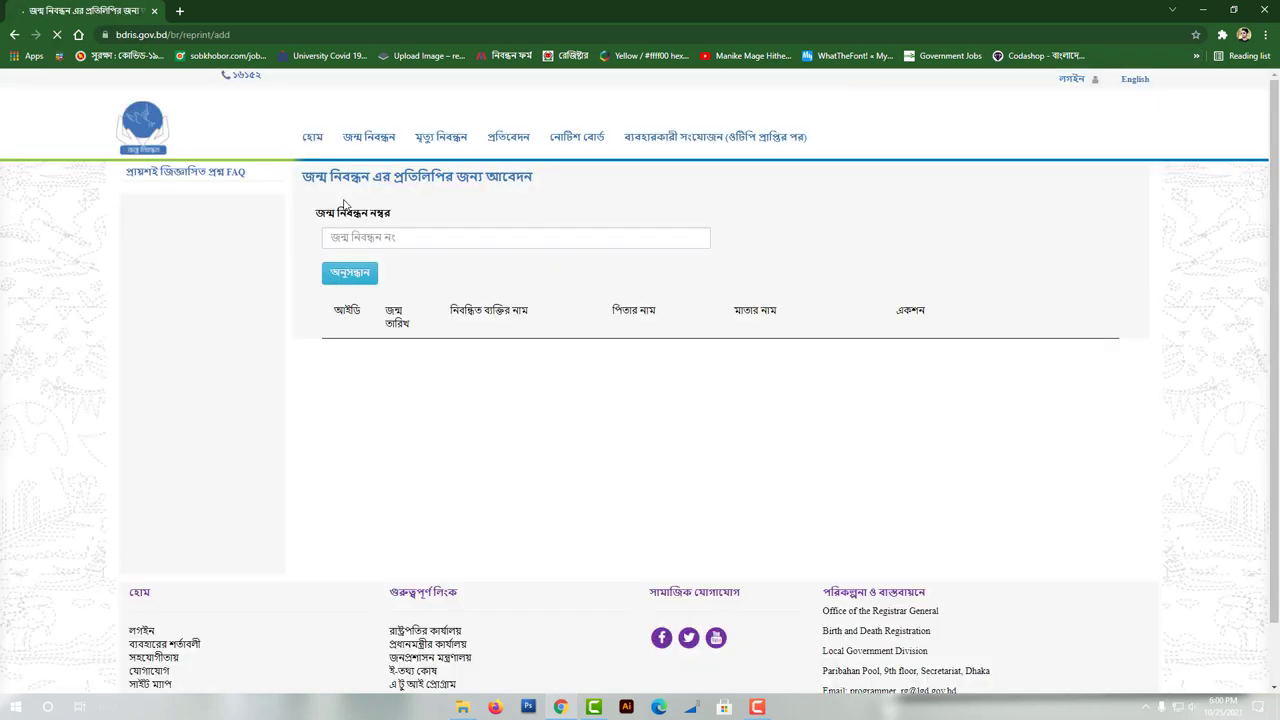
- View the birth record verification form through জন্ম নিবন্ধন তথ্য অনুসন্ধান and return to the previous page
mouse_move(370, 138)
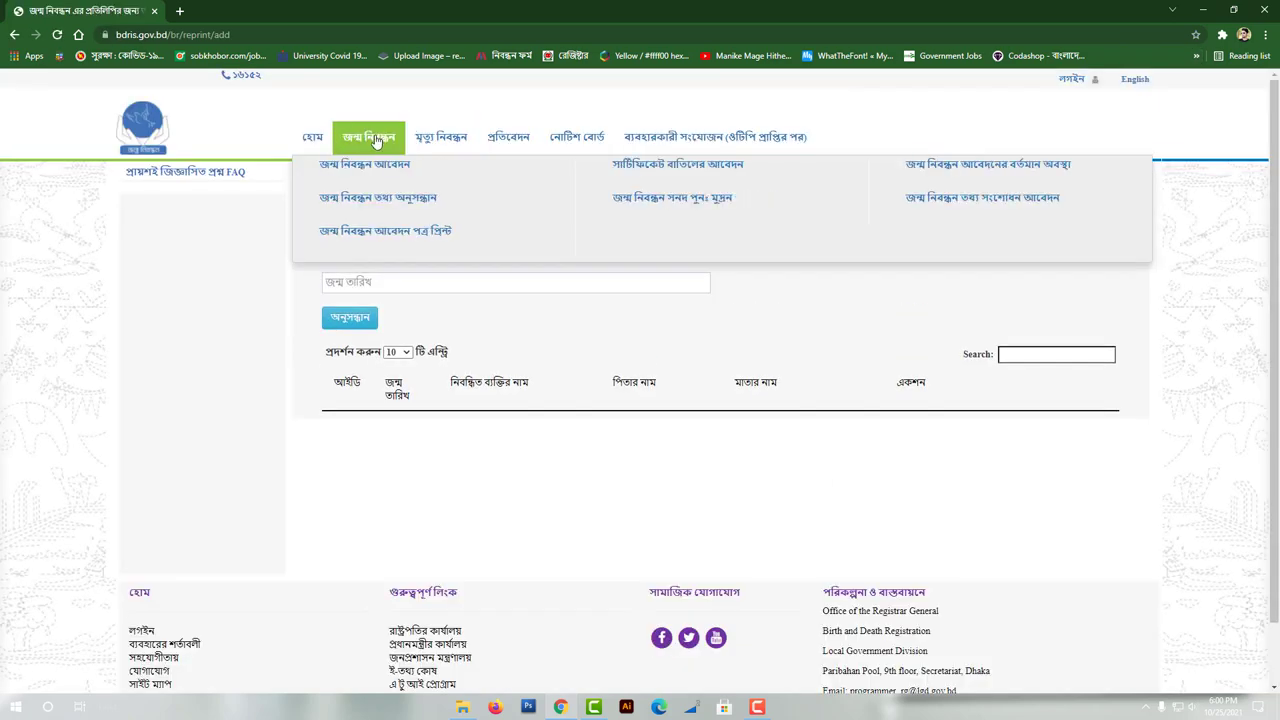
click(386, 207)
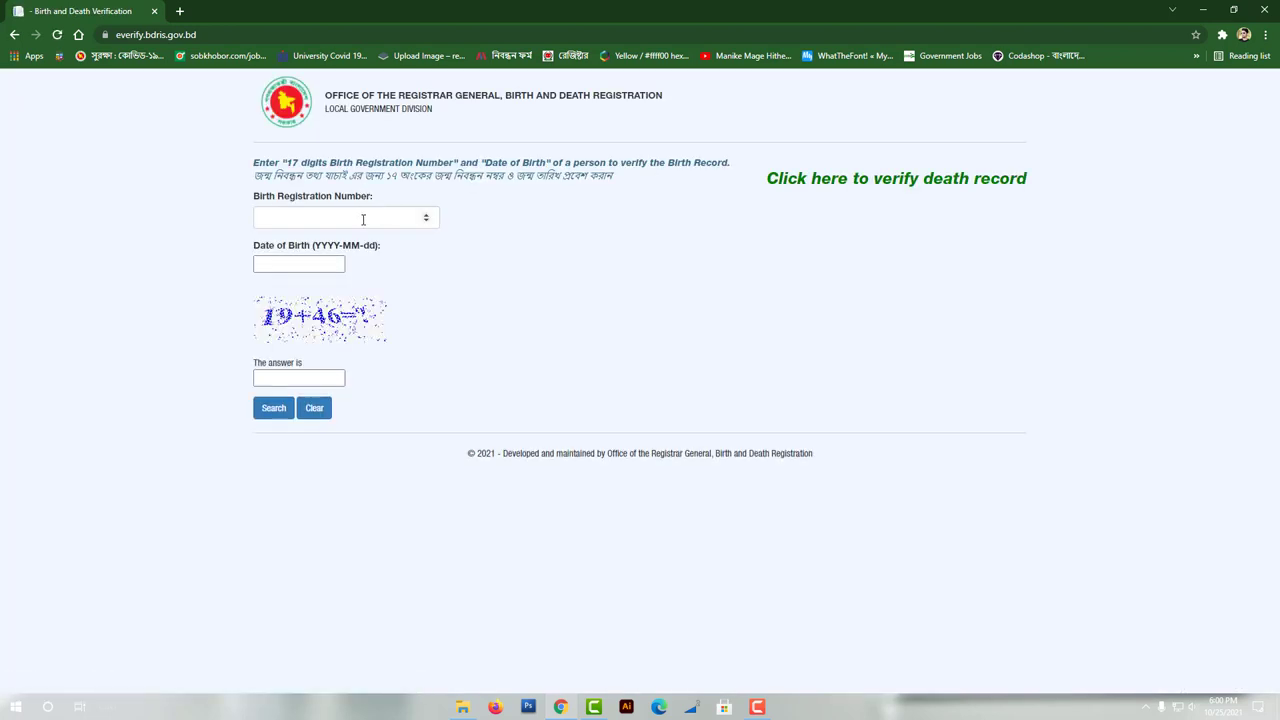
click(364, 218)
click(261, 176)
click(14, 36)
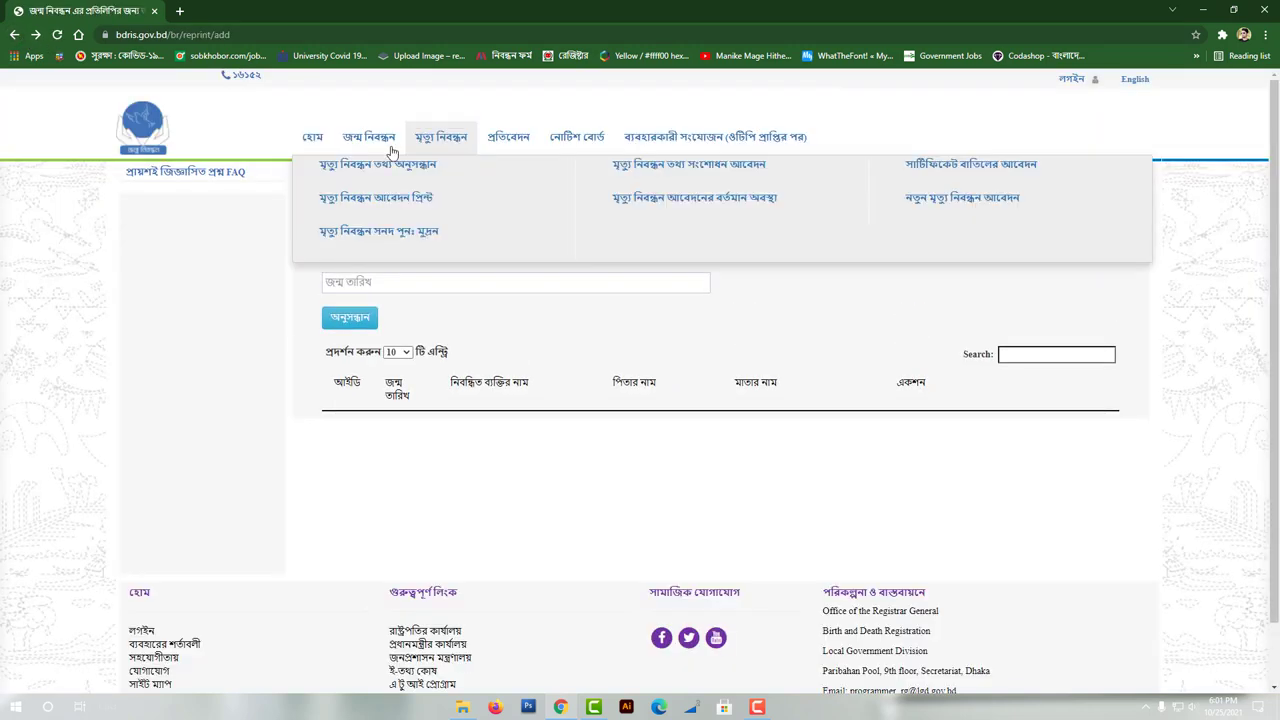
- Open the new birth registration application (জন্ম নিবন্ধন আবেদন)
mouse_move(365, 138)
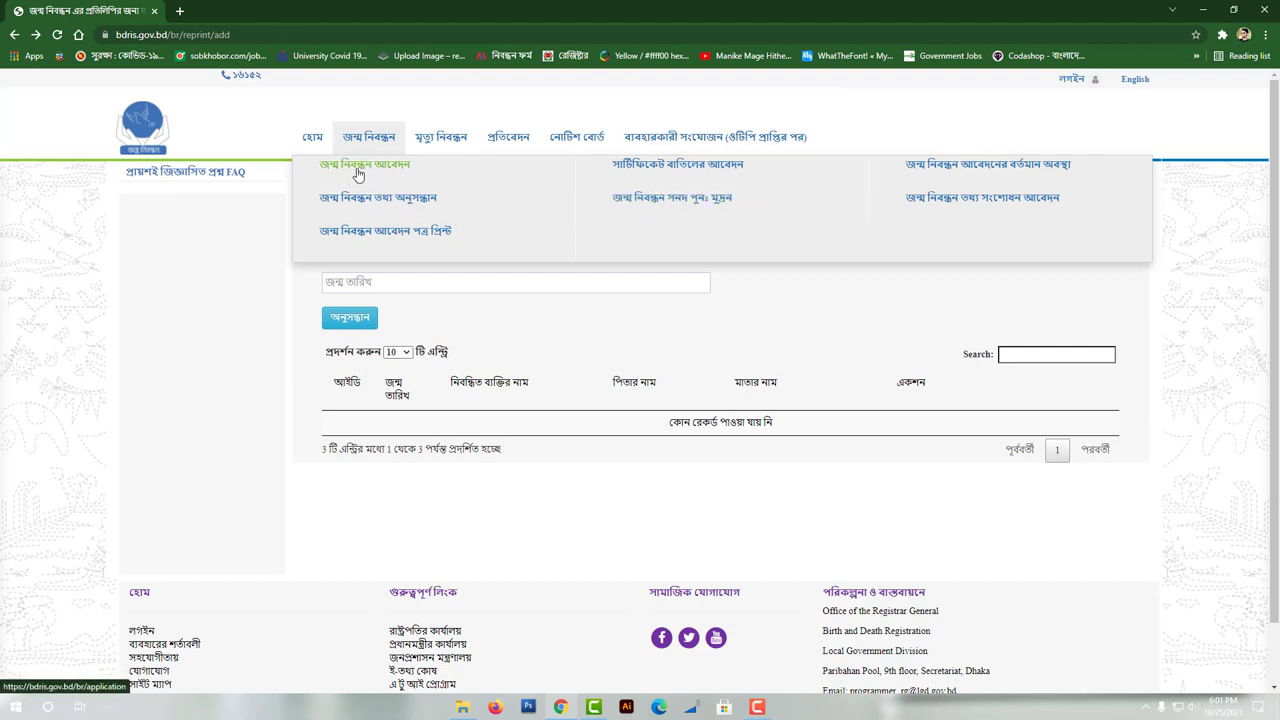
click(358, 174)
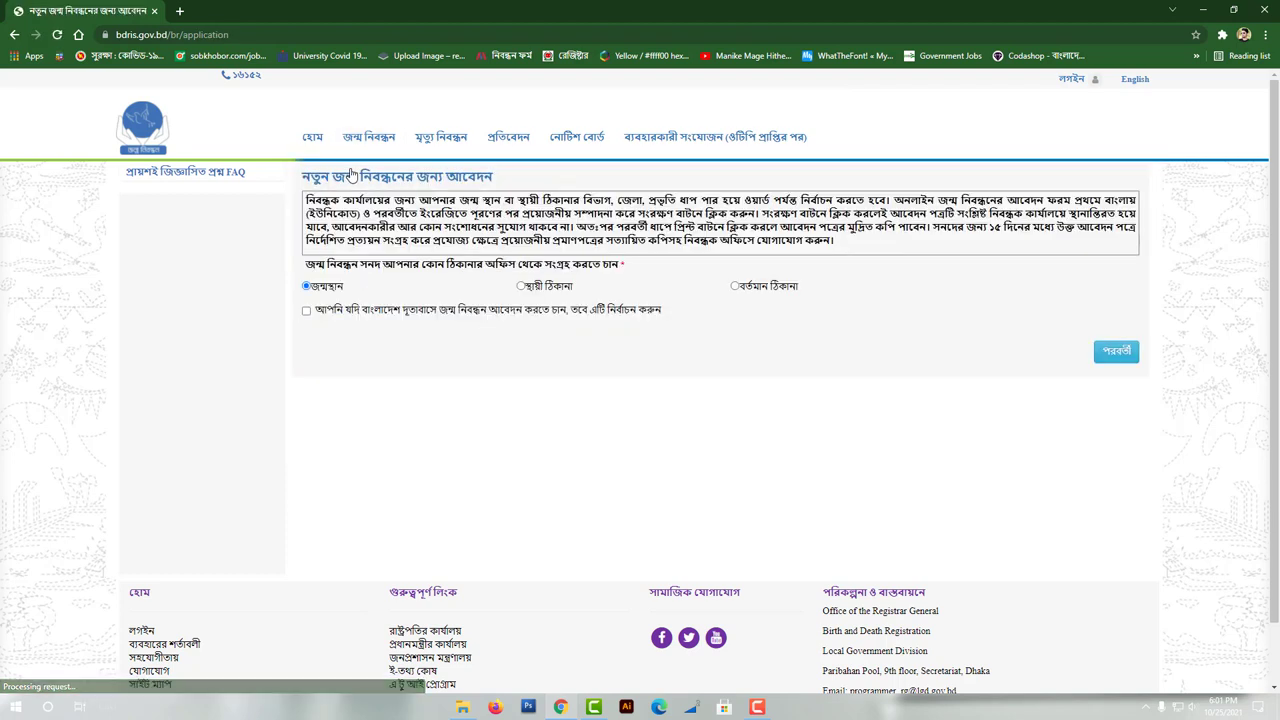
mouse_move(377, 193)
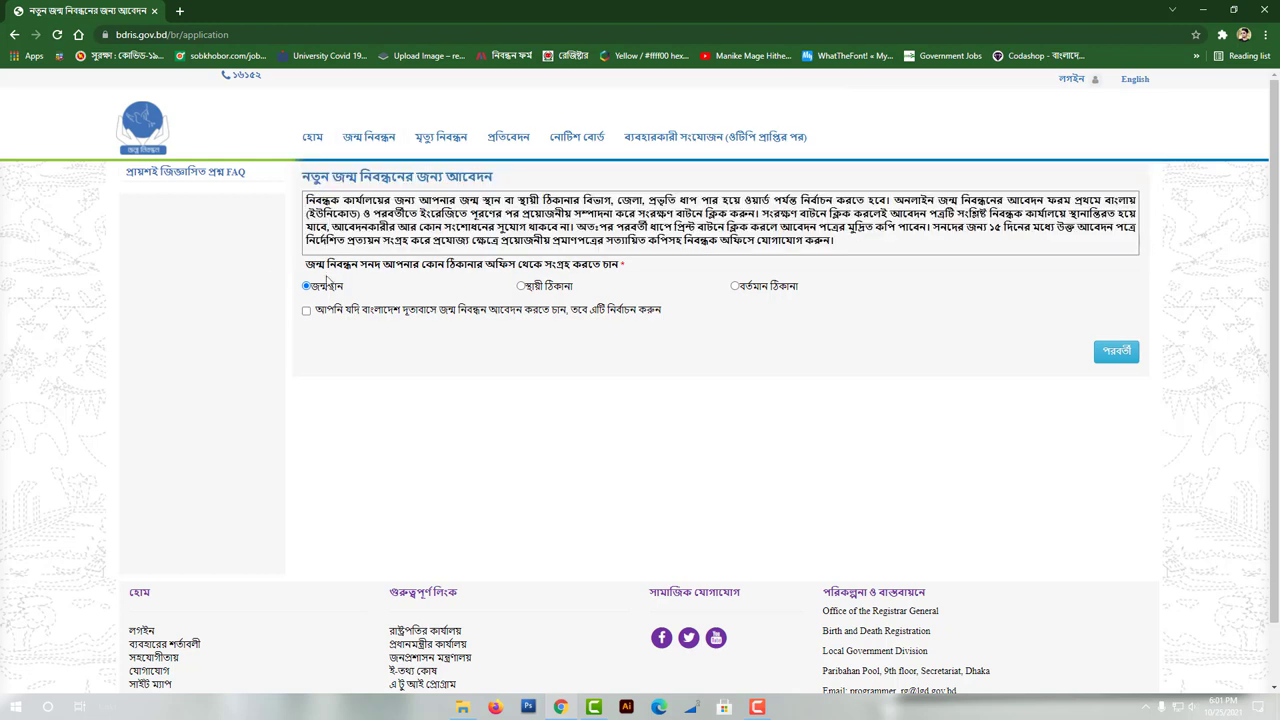
- Read the application heading, the filling instructions and the question about which address's office issues the certificate
drag(302, 177, 494, 179)
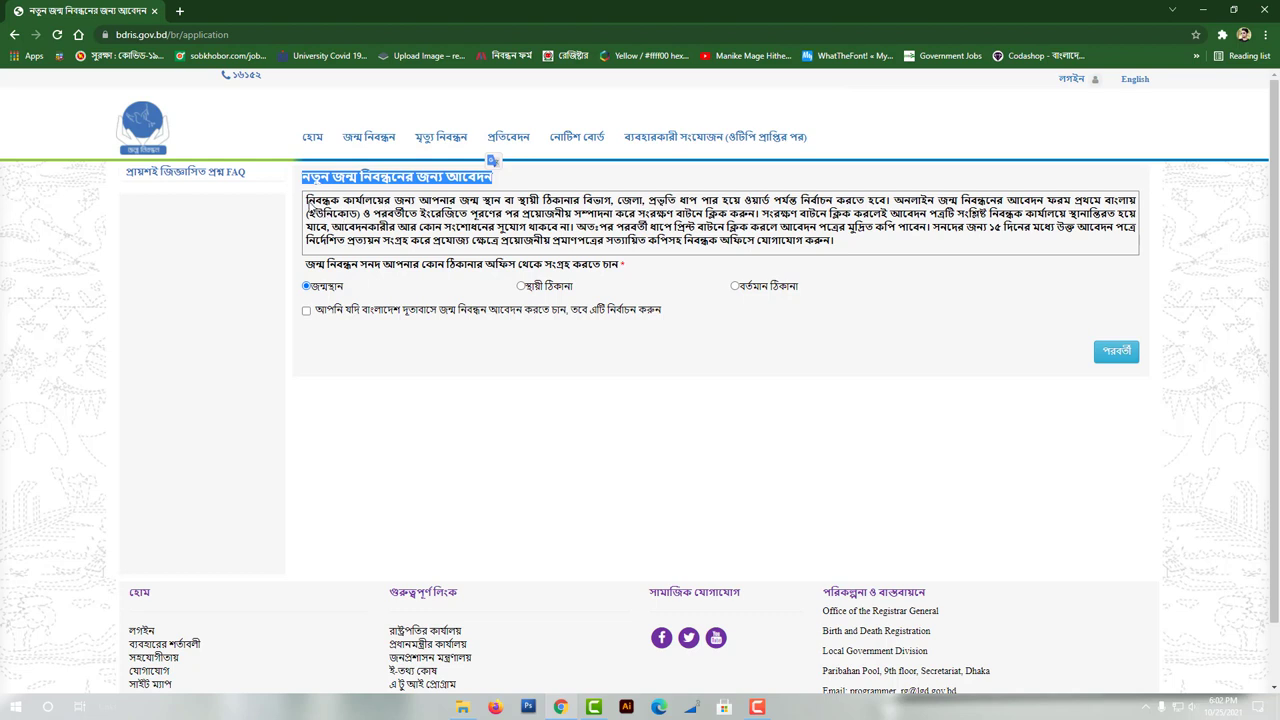
click(311, 206)
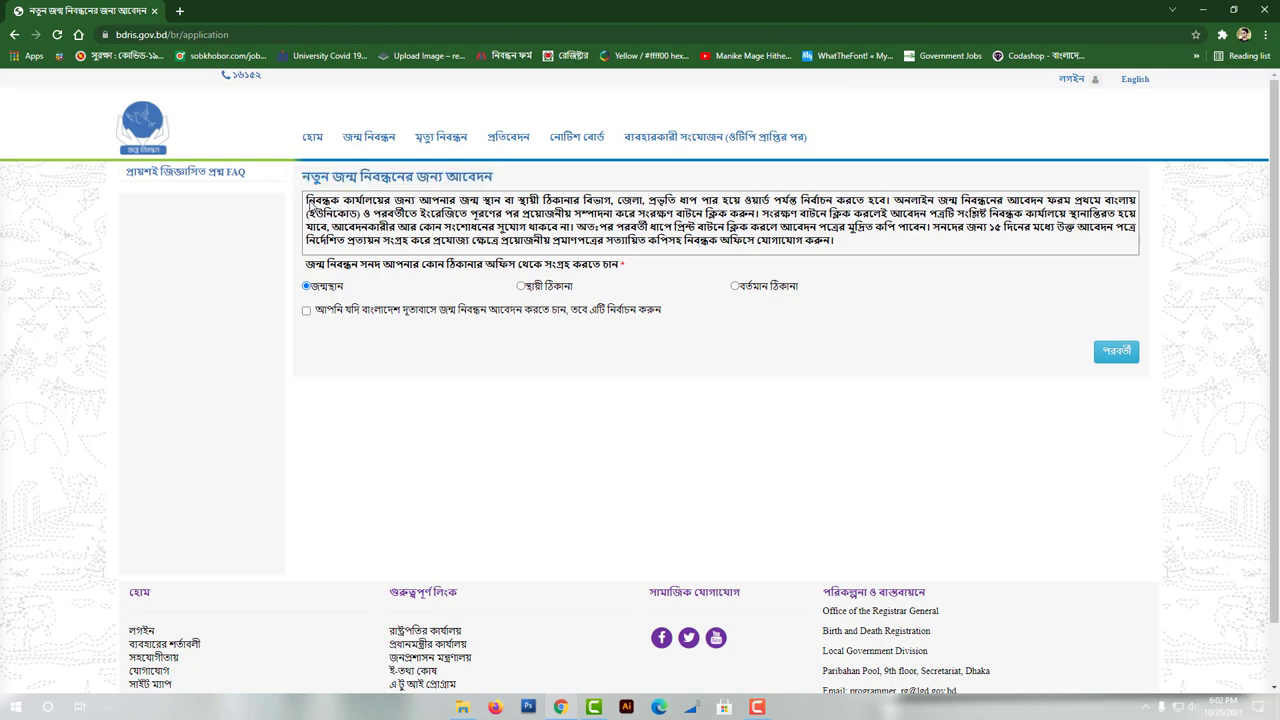
drag(307, 206, 580, 205)
click(582, 205)
drag(690, 196, 716, 188)
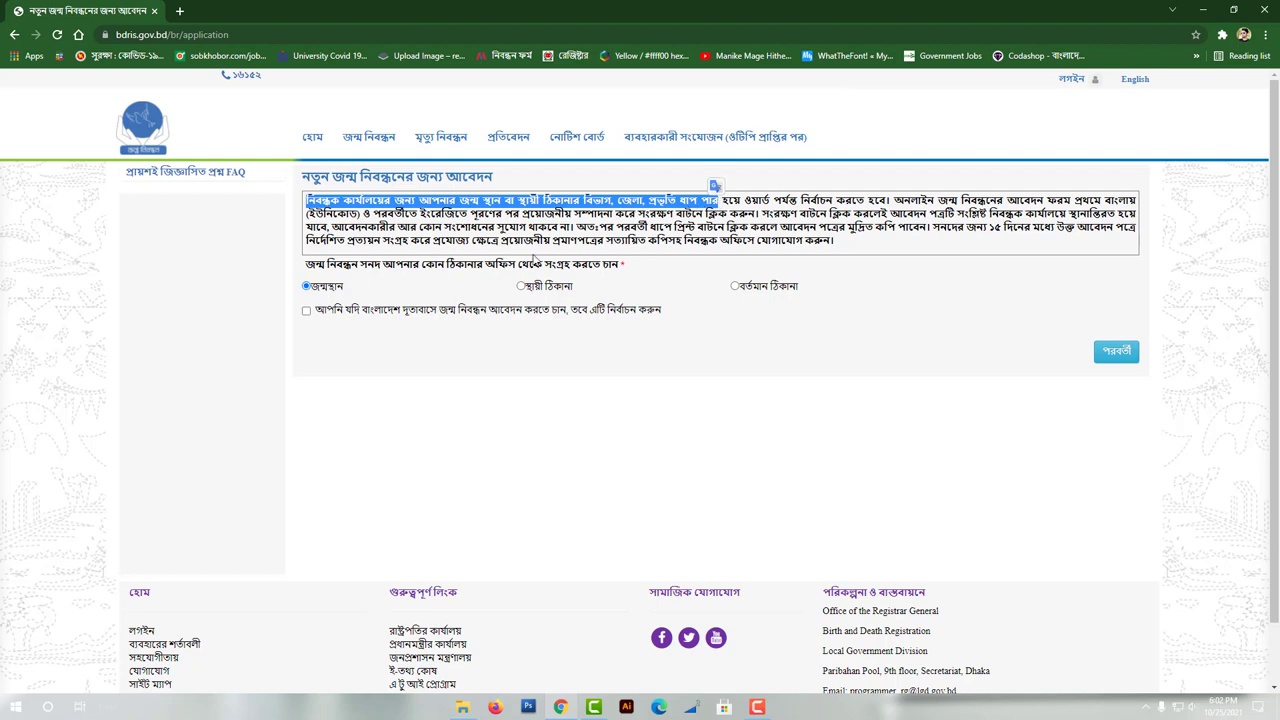
drag(310, 270, 640, 278)
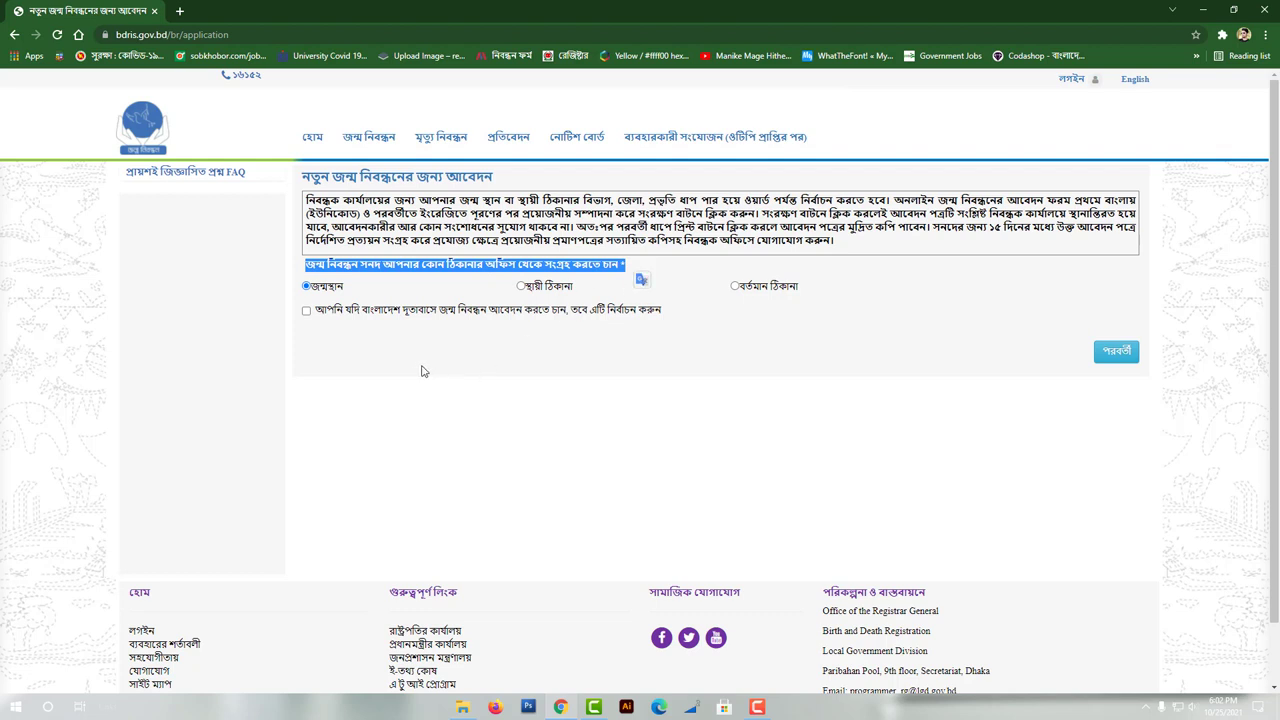
- Choose the current address (বর্তমান ঠিকানা) office for collecting the certificate and continue to the personal details form
click(353, 344)
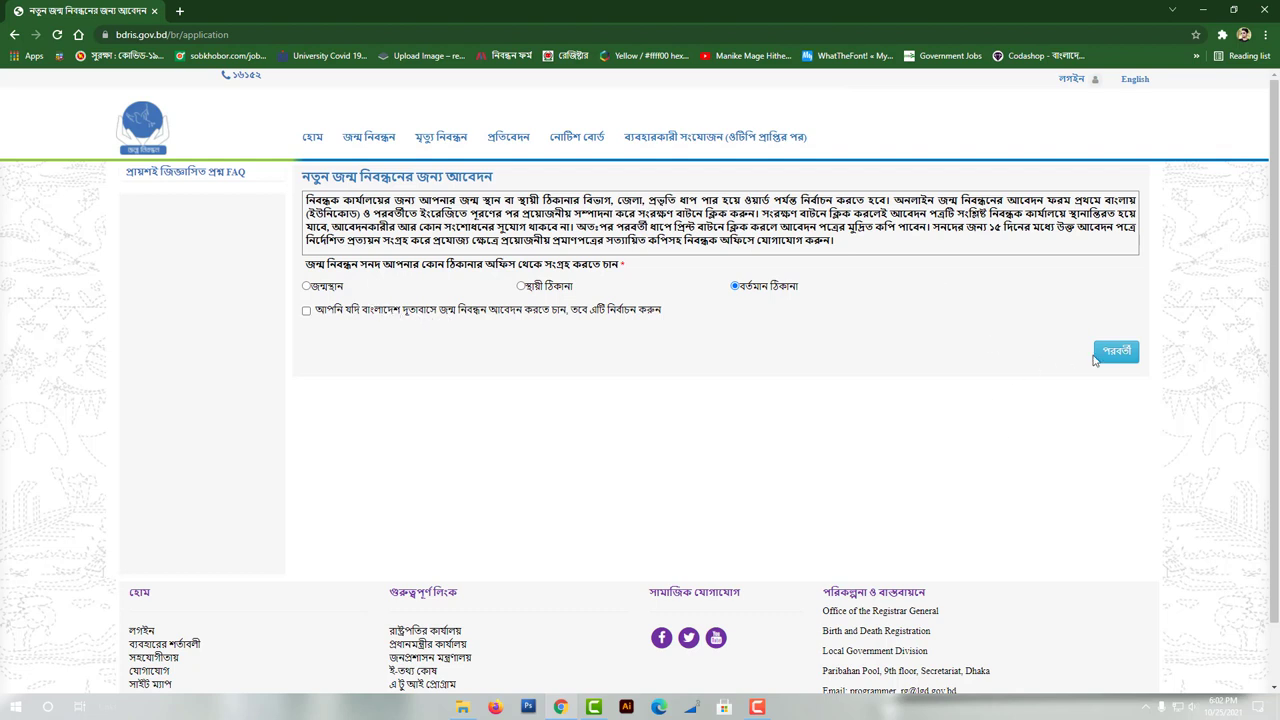
click(1097, 358)
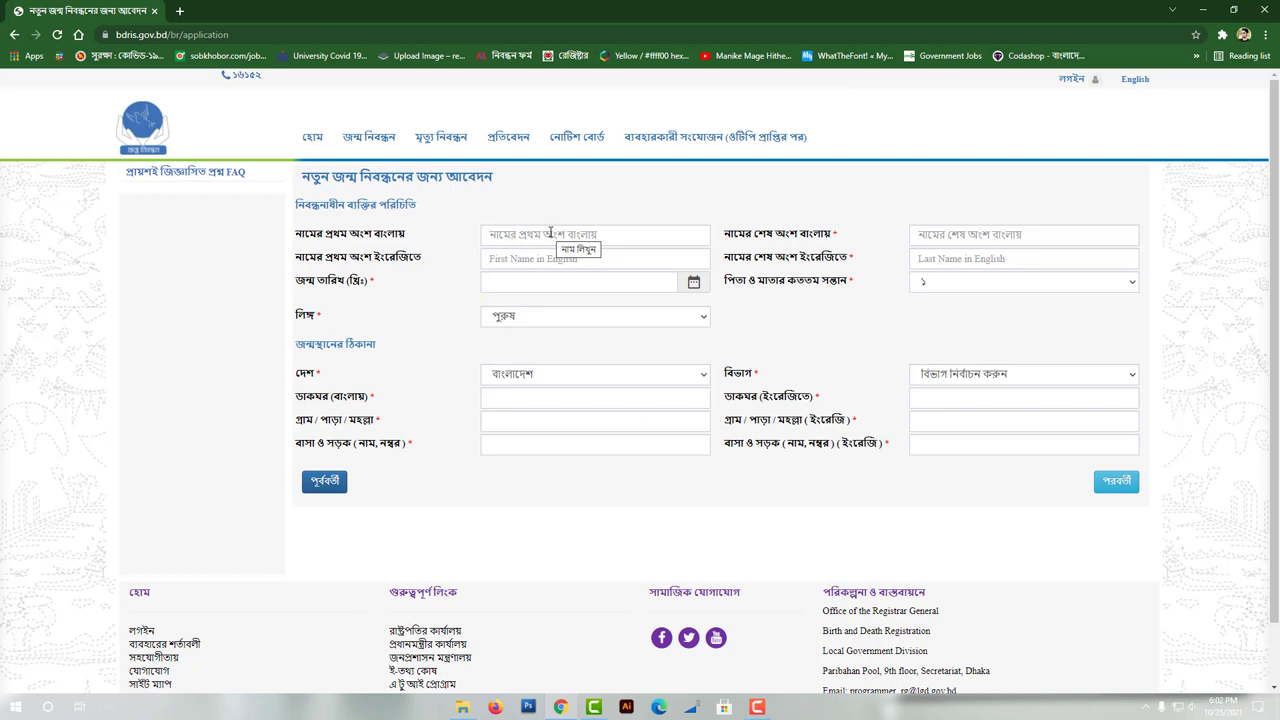
- Fill in the applicant's first and last names in both Bangla and English
click(548, 233)
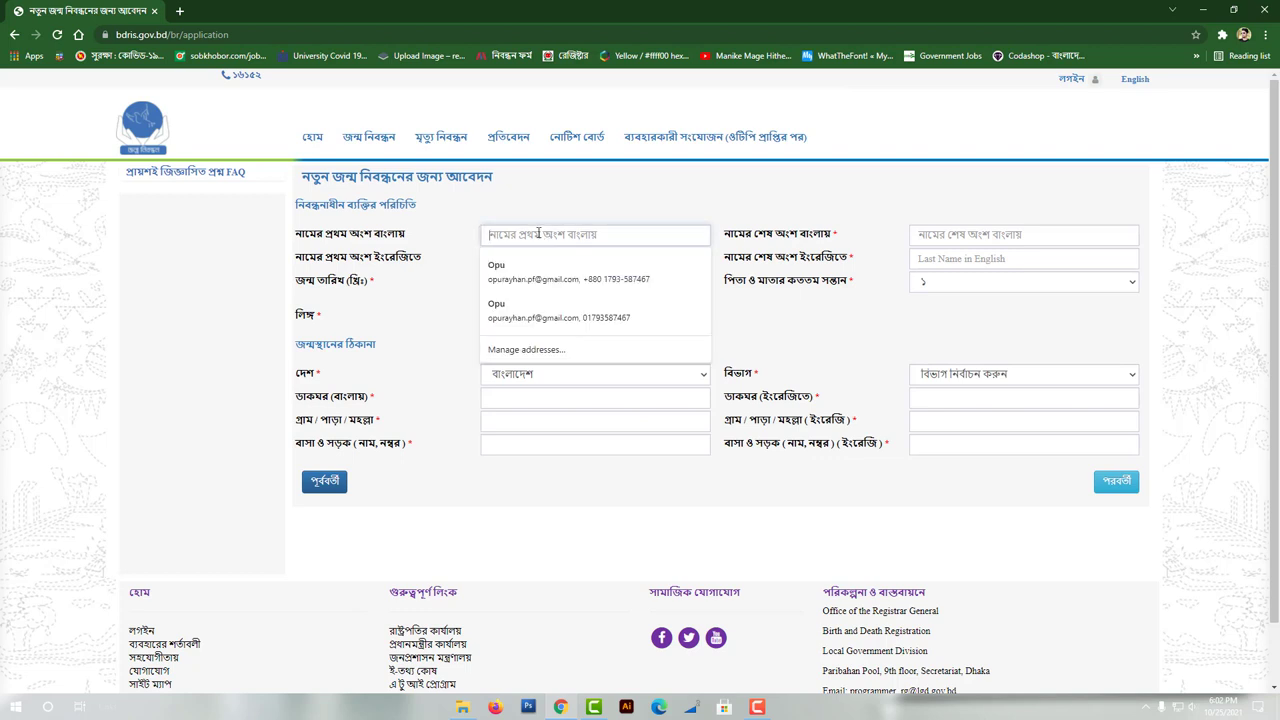
click(431, 294)
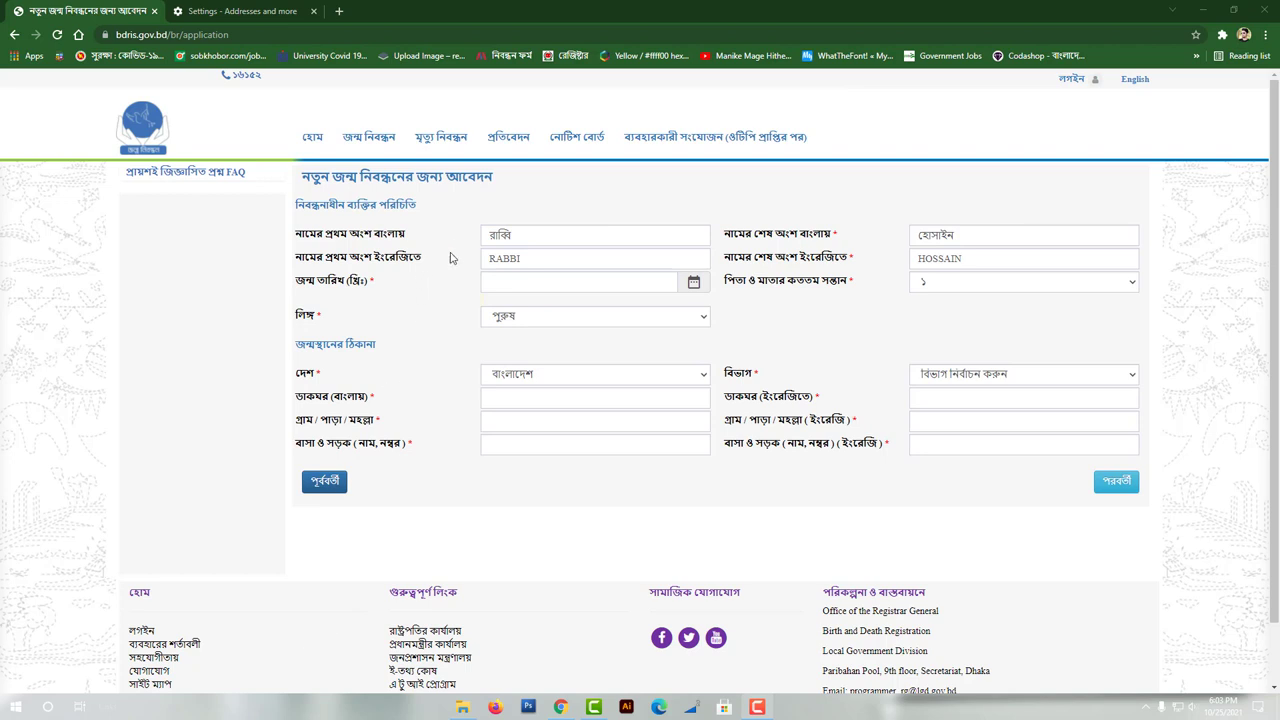
click(922, 277)
- Set the applicant's date of birth by picking its year, month and day in the calendar
click(516, 285)
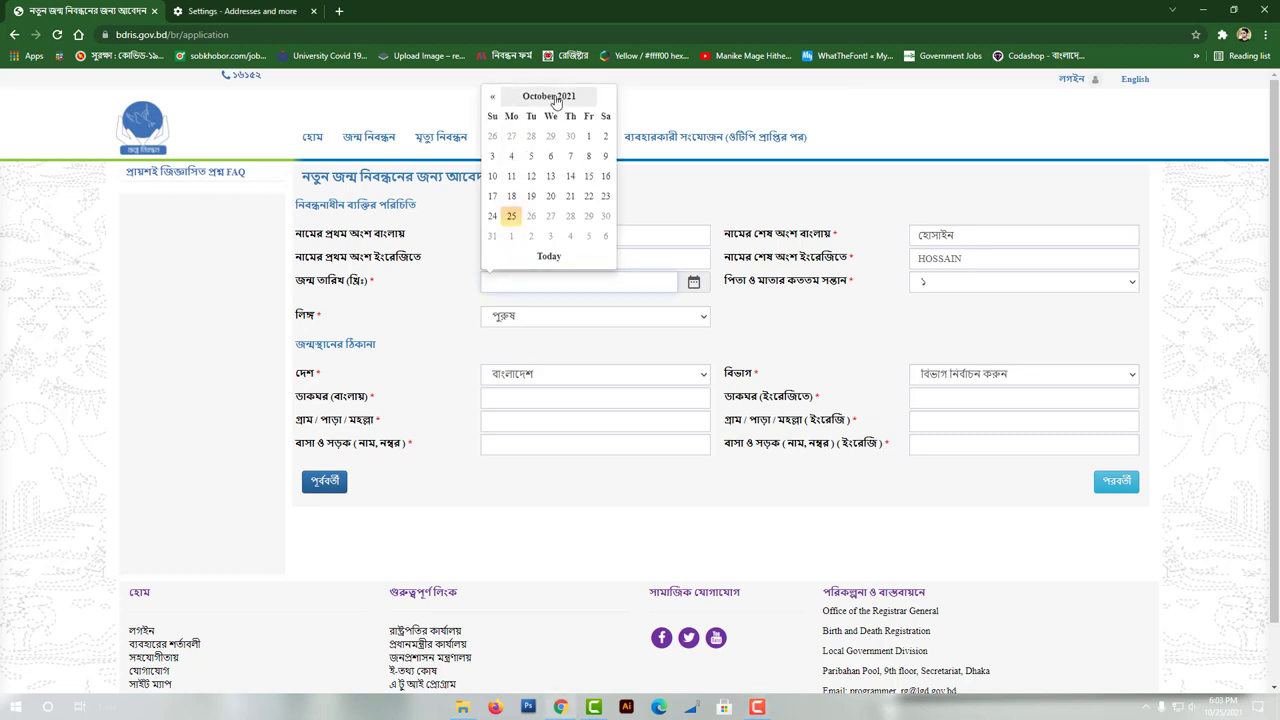
click(507, 97)
click(490, 115)
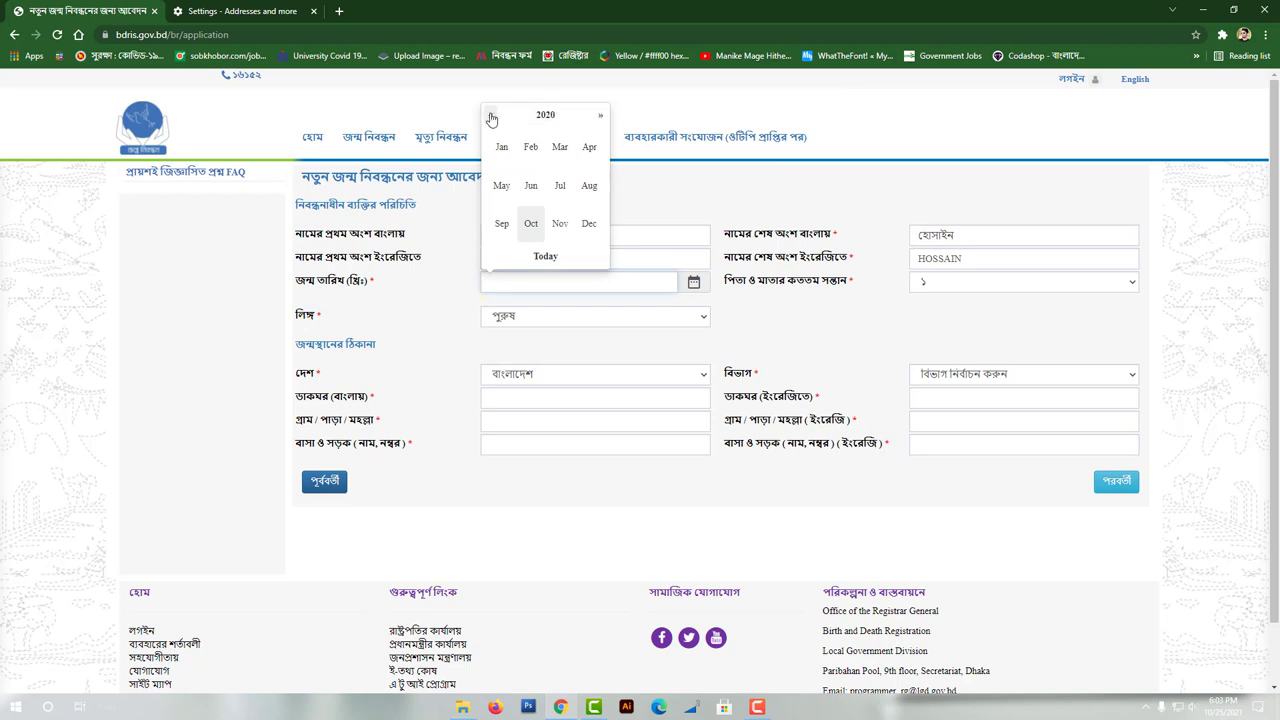
click(490, 115)
click(490, 115)
click(517, 122)
click(490, 115)
click(490, 115)
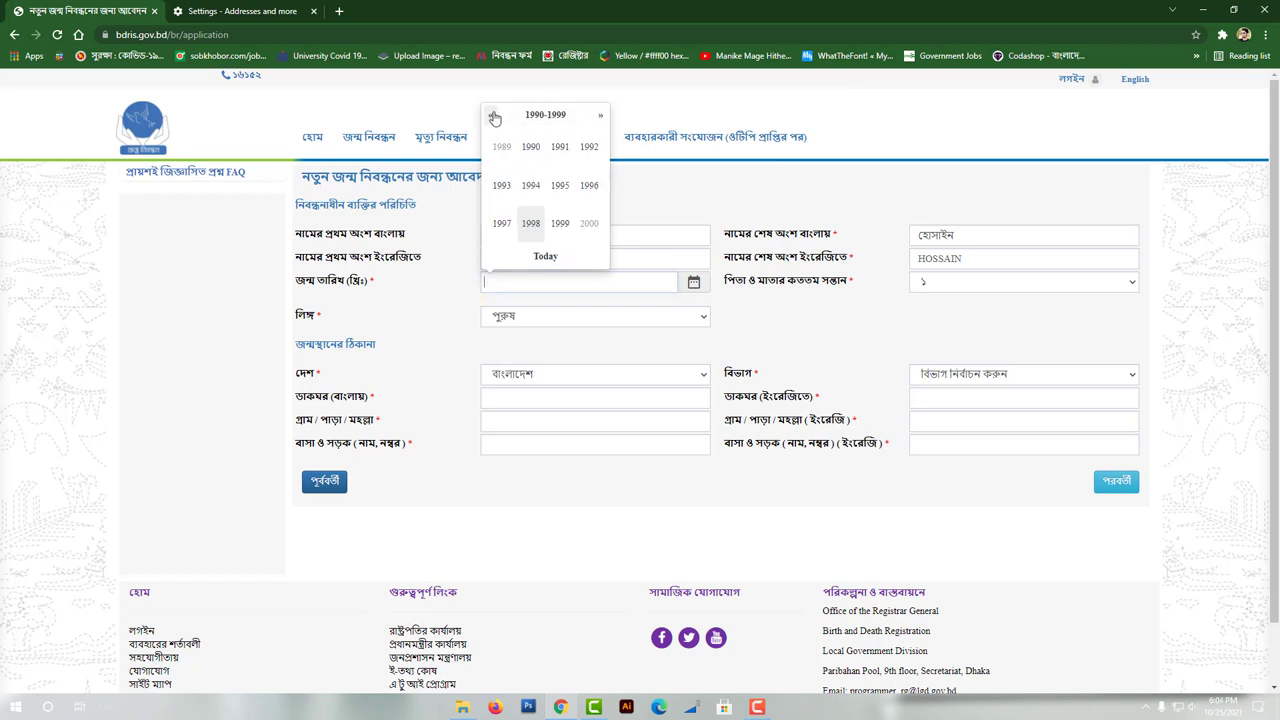
click(600, 116)
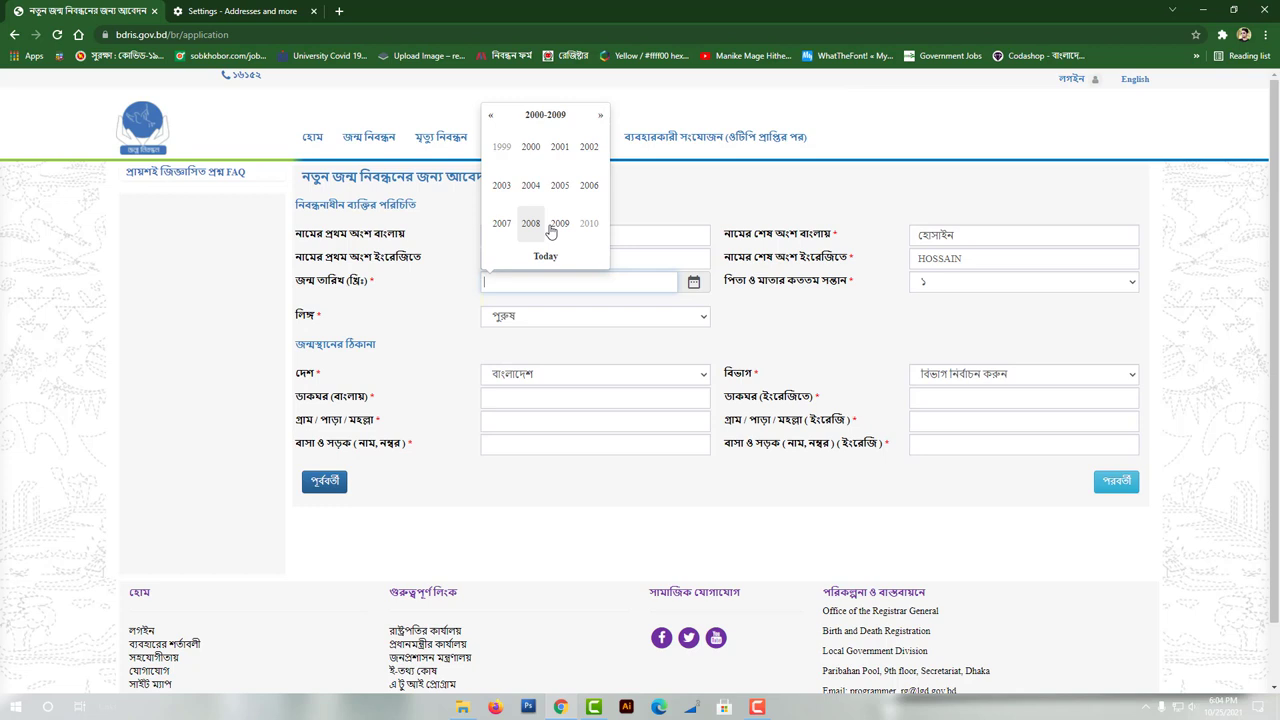
click(504, 148)
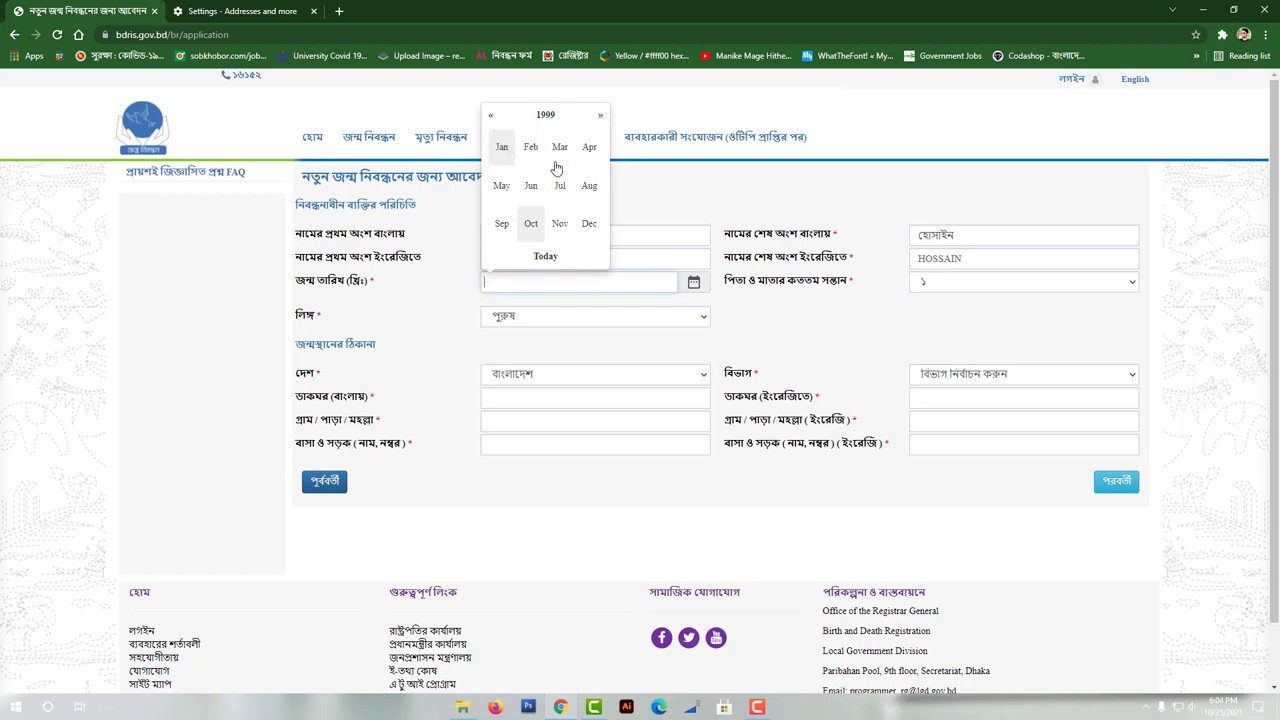
click(527, 160)
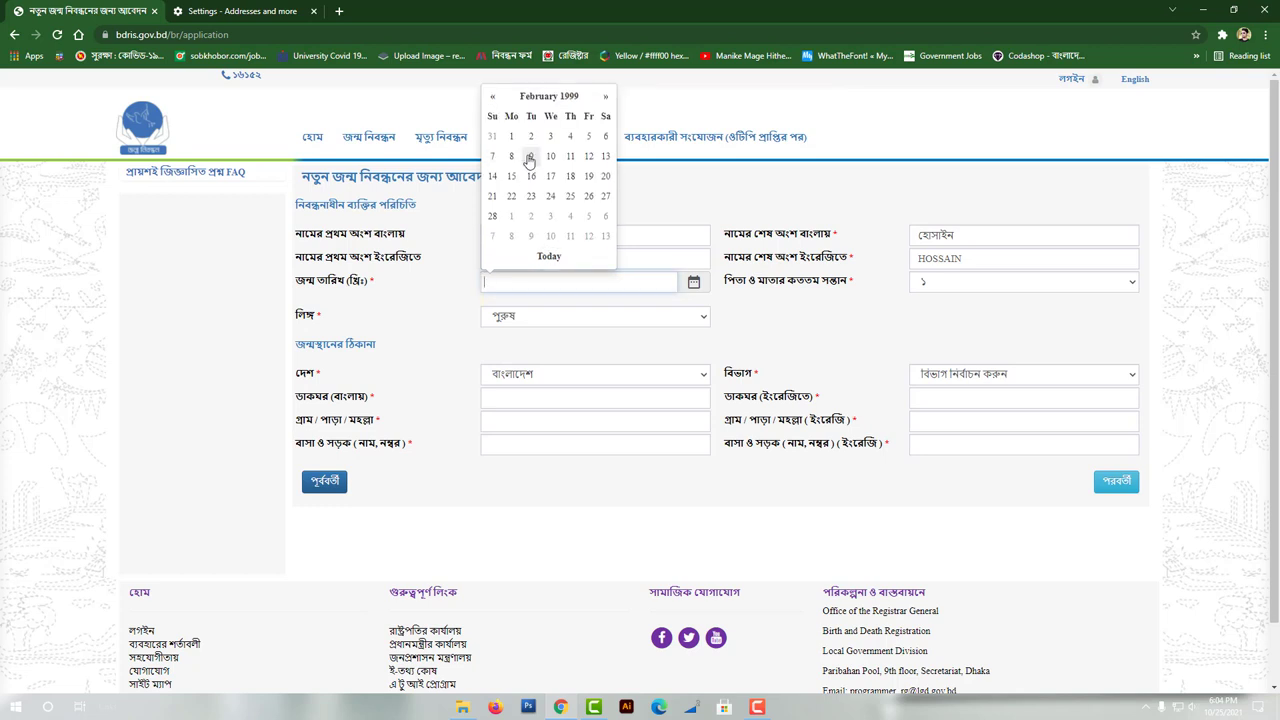
click(511, 137)
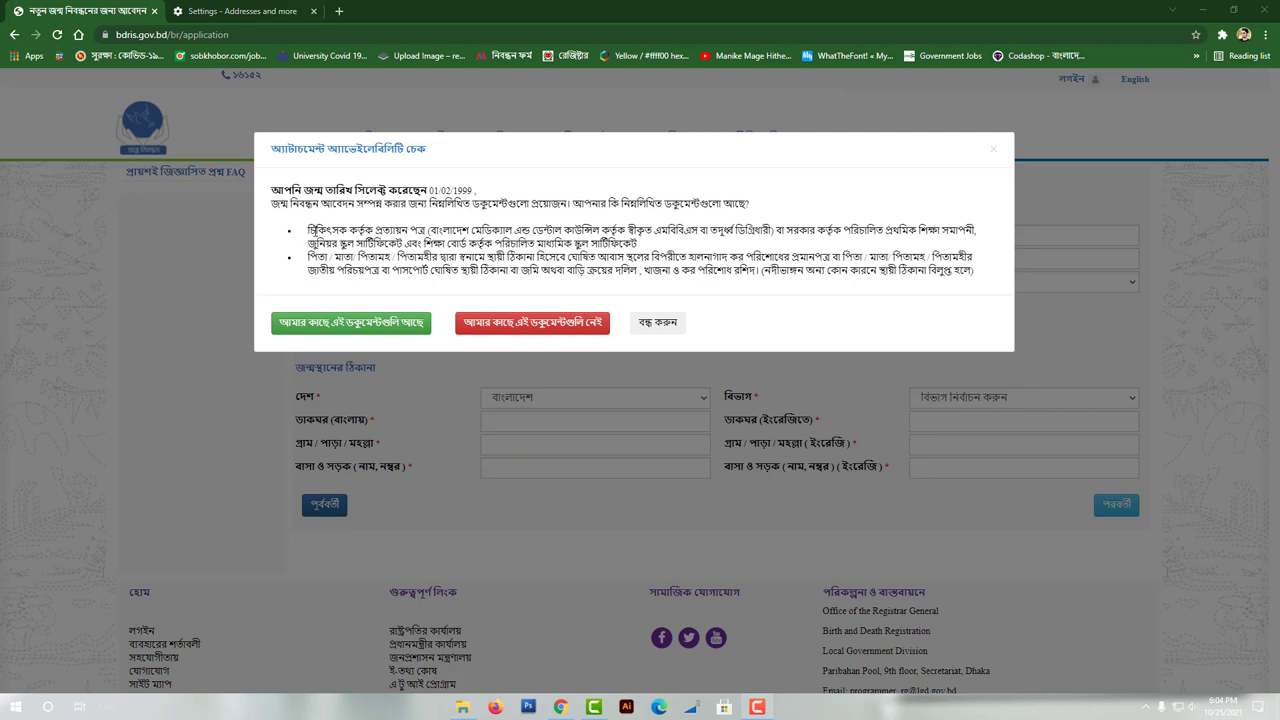
- Read the list of documents required for the application in the attachment availability check
drag(308, 230, 427, 232)
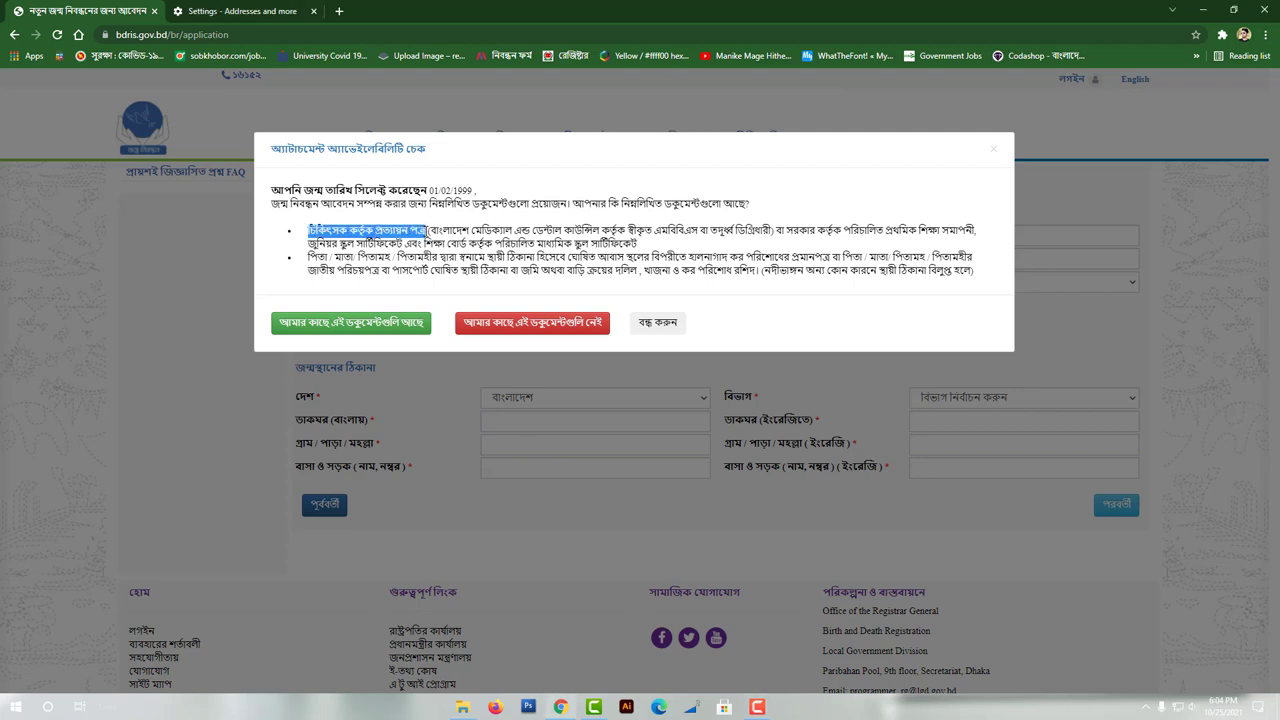
drag(427, 232, 443, 257)
drag(579, 254, 630, 243)
drag(327, 262, 315, 268)
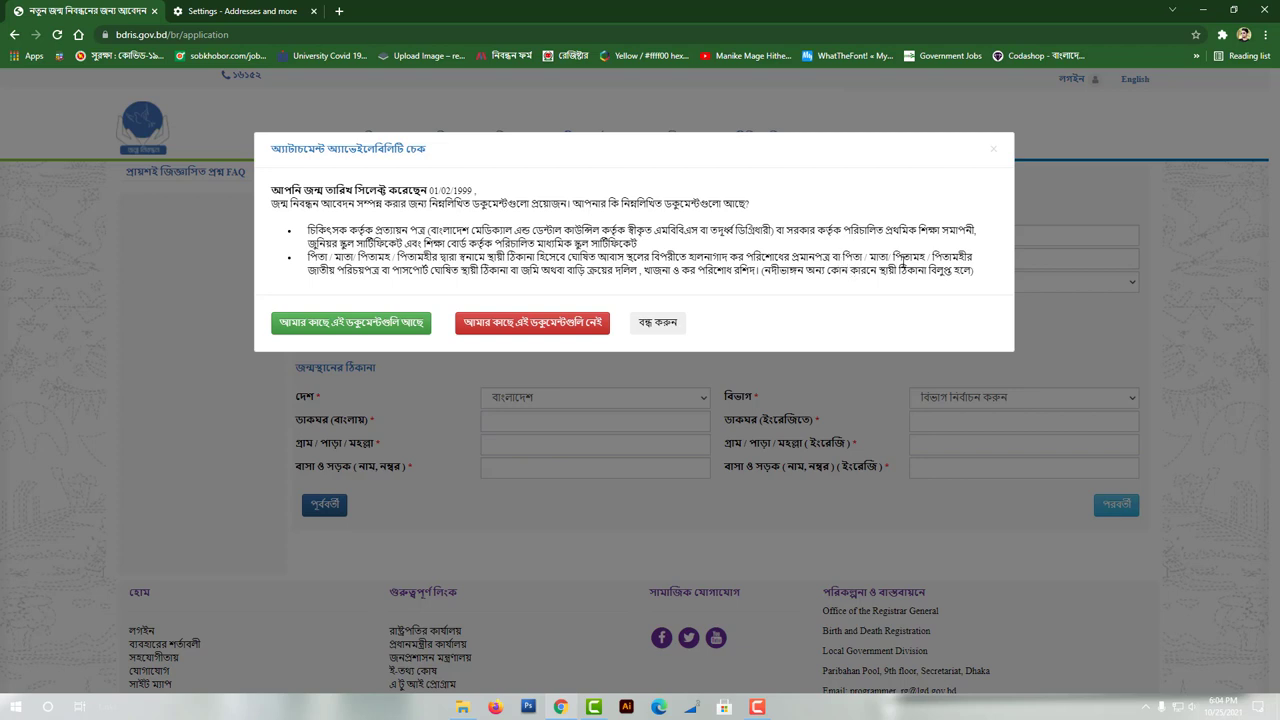
drag(309, 271, 978, 284)
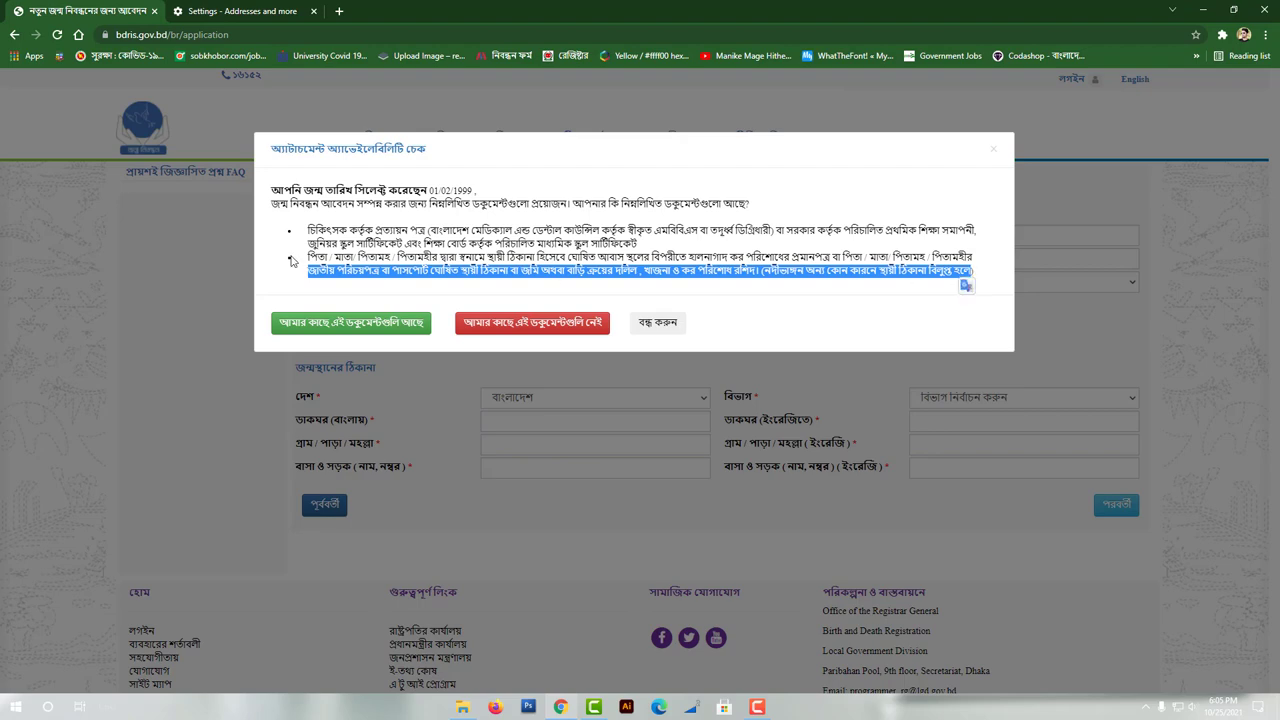
- Confirm in the attachment availability check that the required documents are available
click(280, 263)
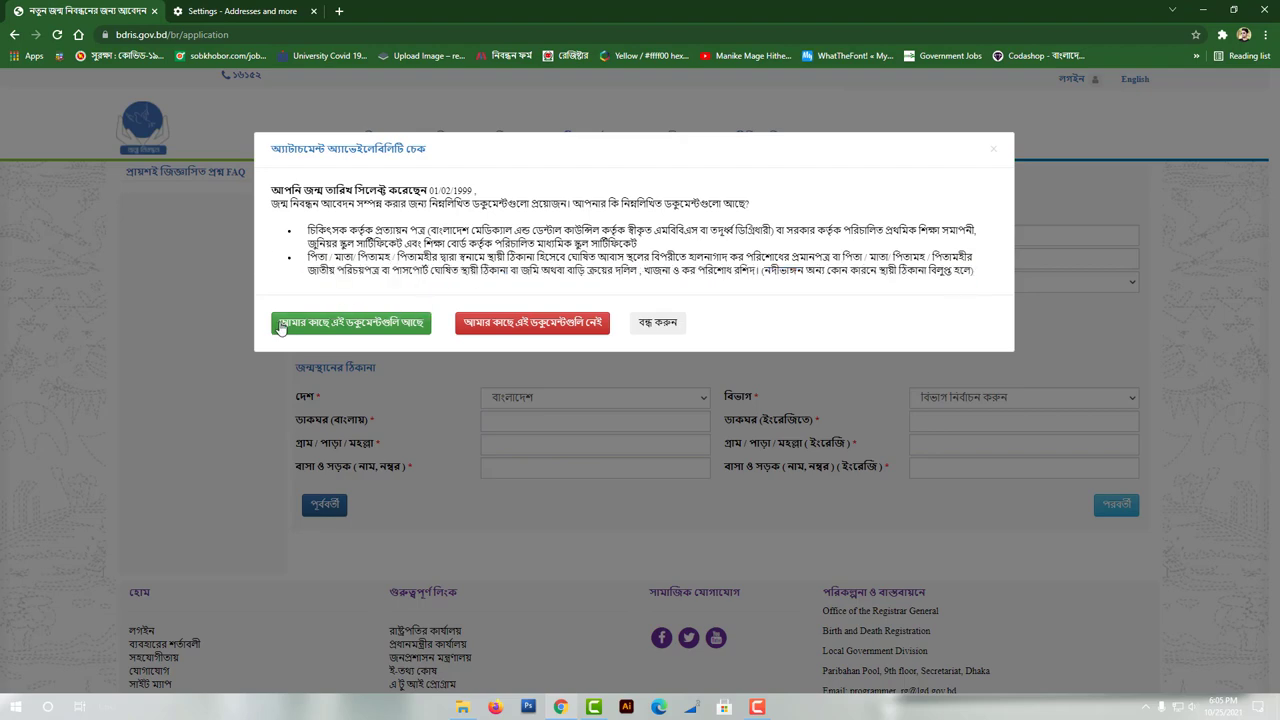
click(282, 325)
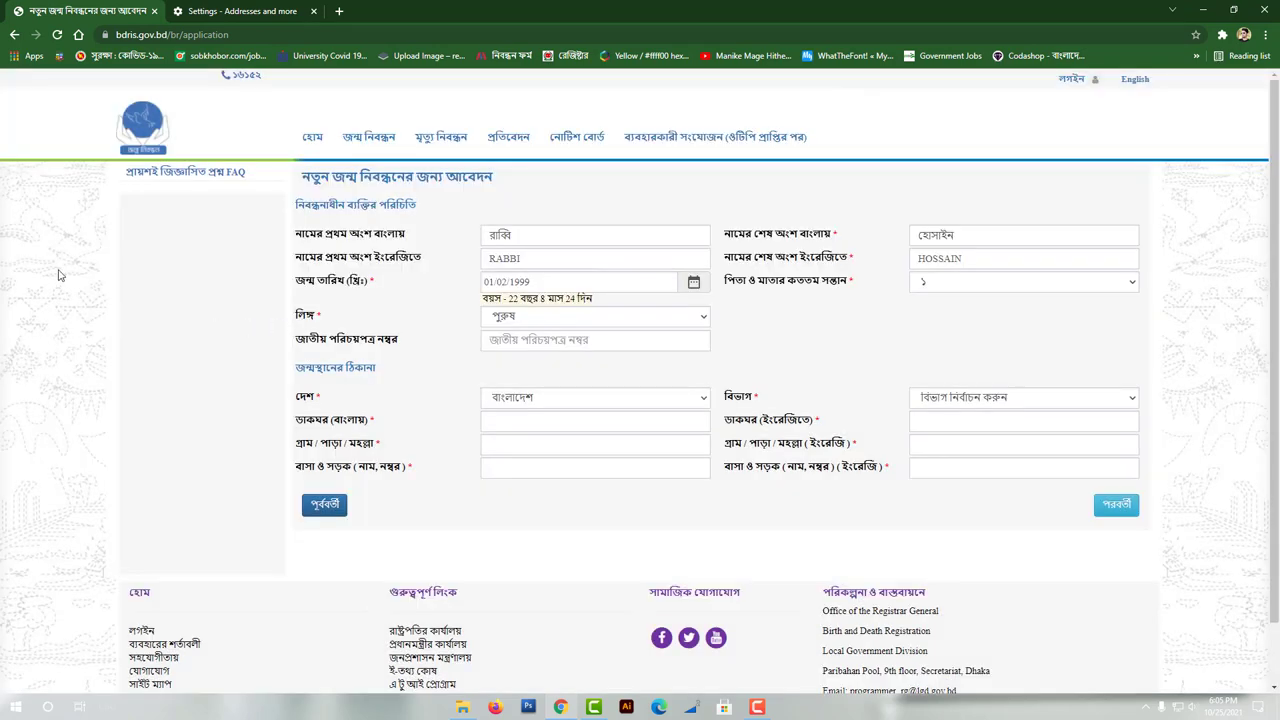
- Select the division, district and upazila of the applicant's birthplace address
scroll(846, 343, down, 1)
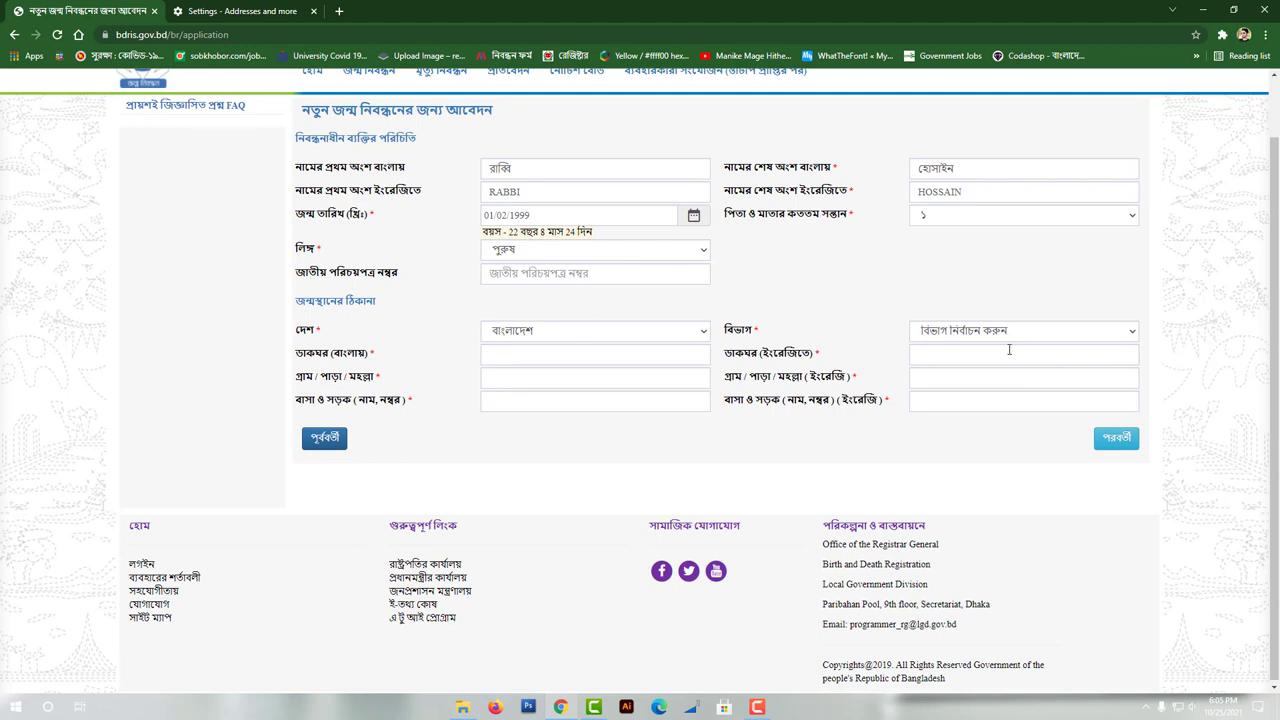
click(952, 336)
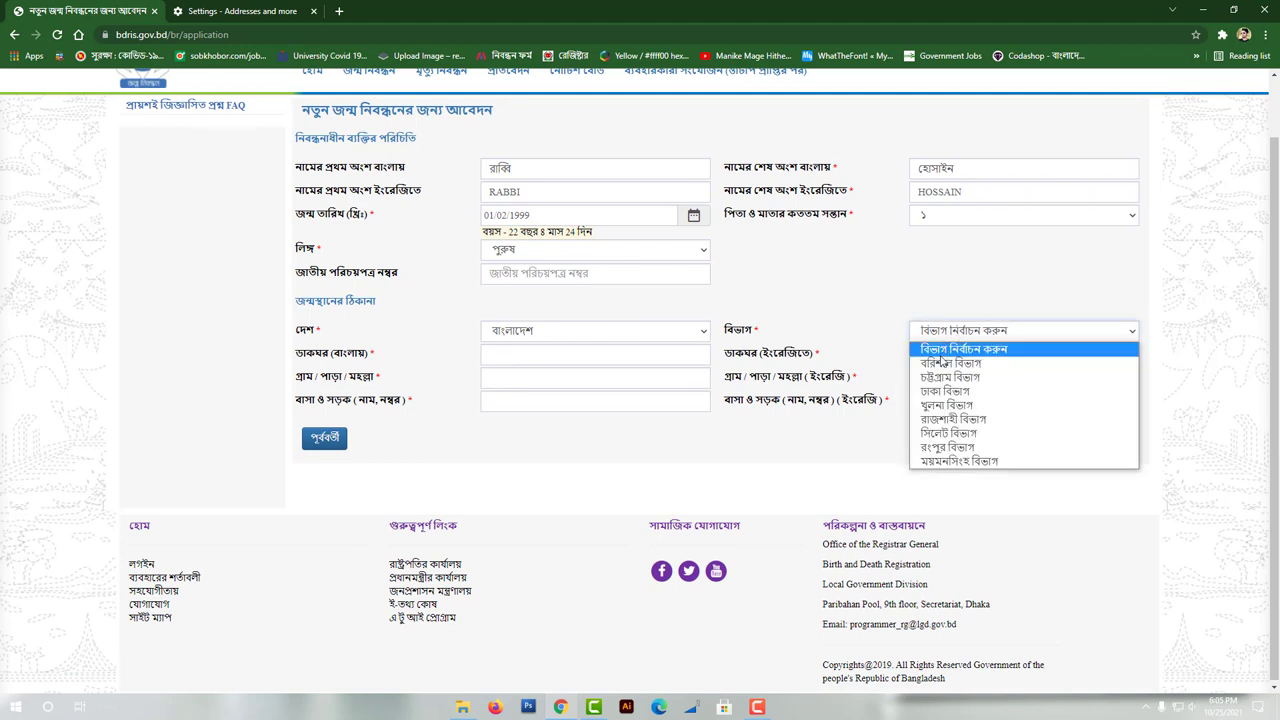
click(950, 419)
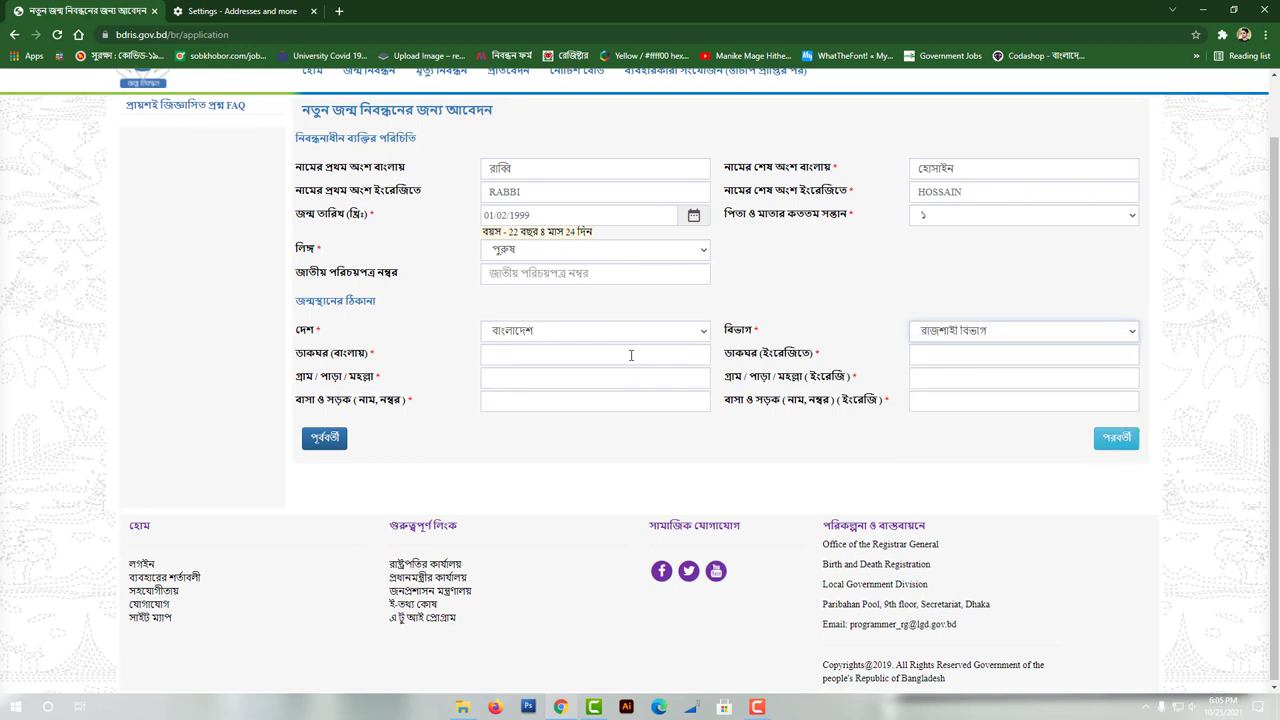
click(631, 355)
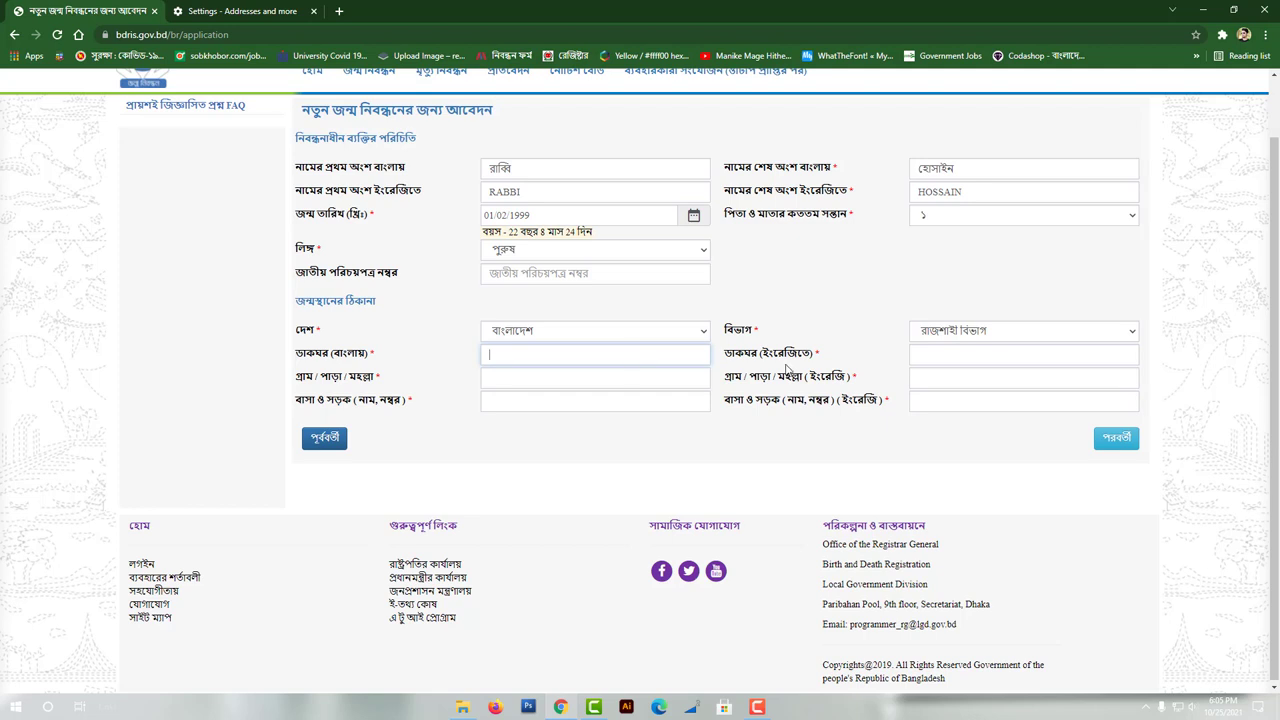
click(622, 357)
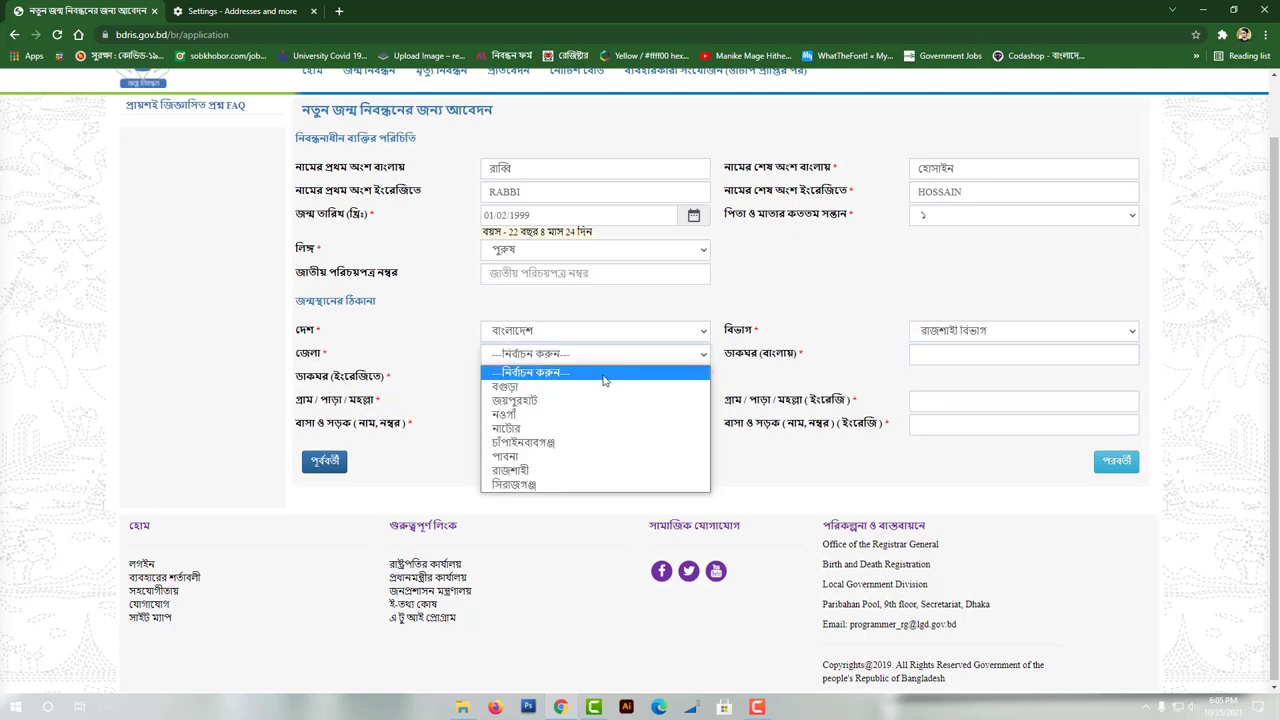
click(566, 456)
click(975, 357)
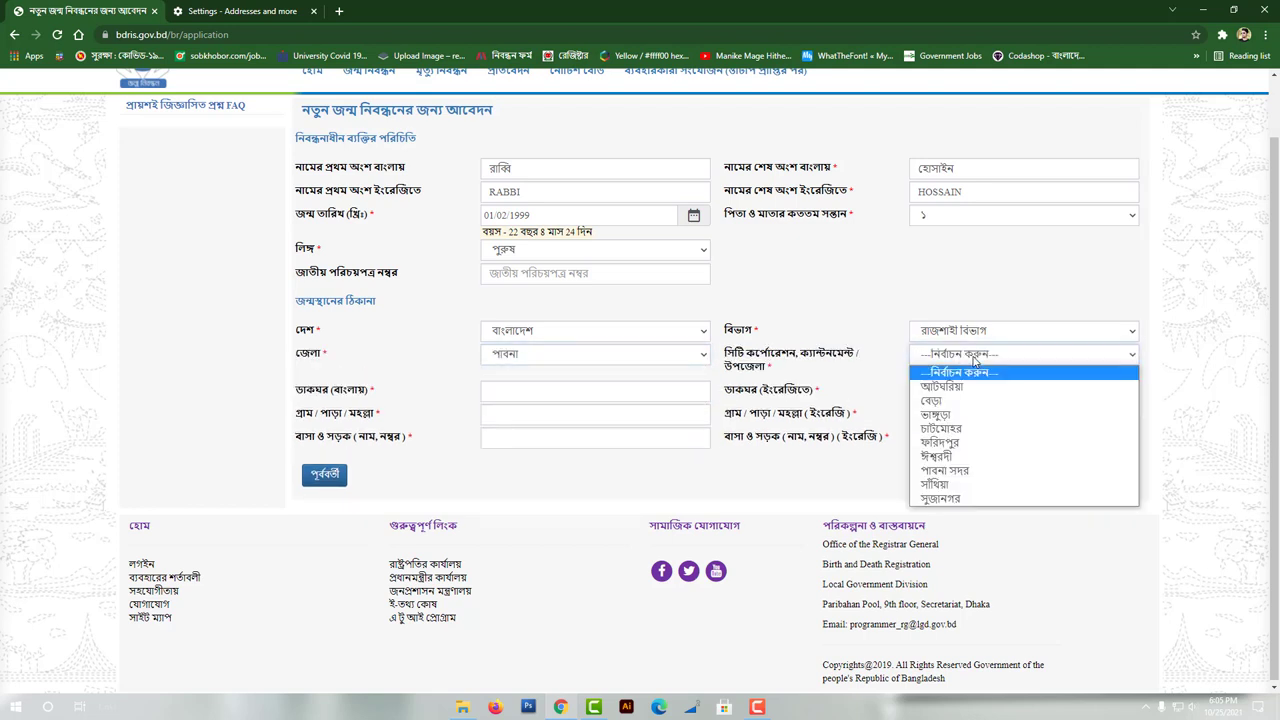
click(960, 442)
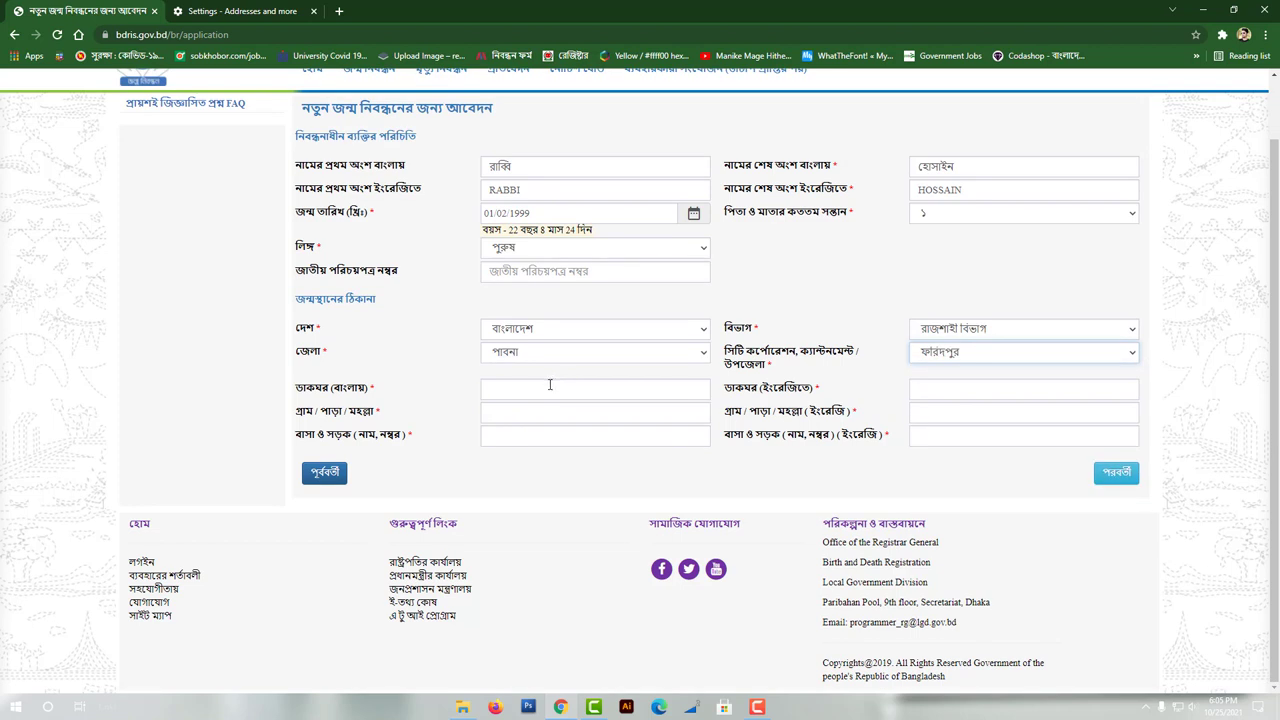
- Select the municipality or union and the ward of the birthplace address
click(550, 390)
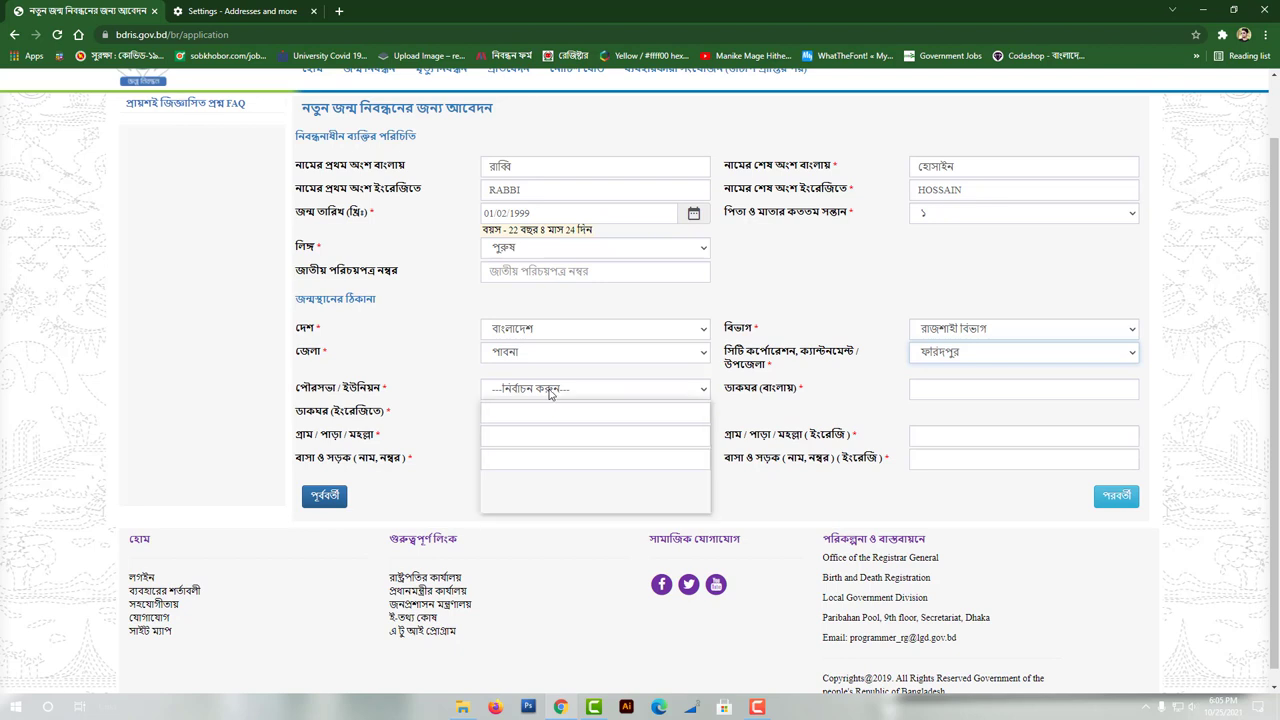
click(523, 491)
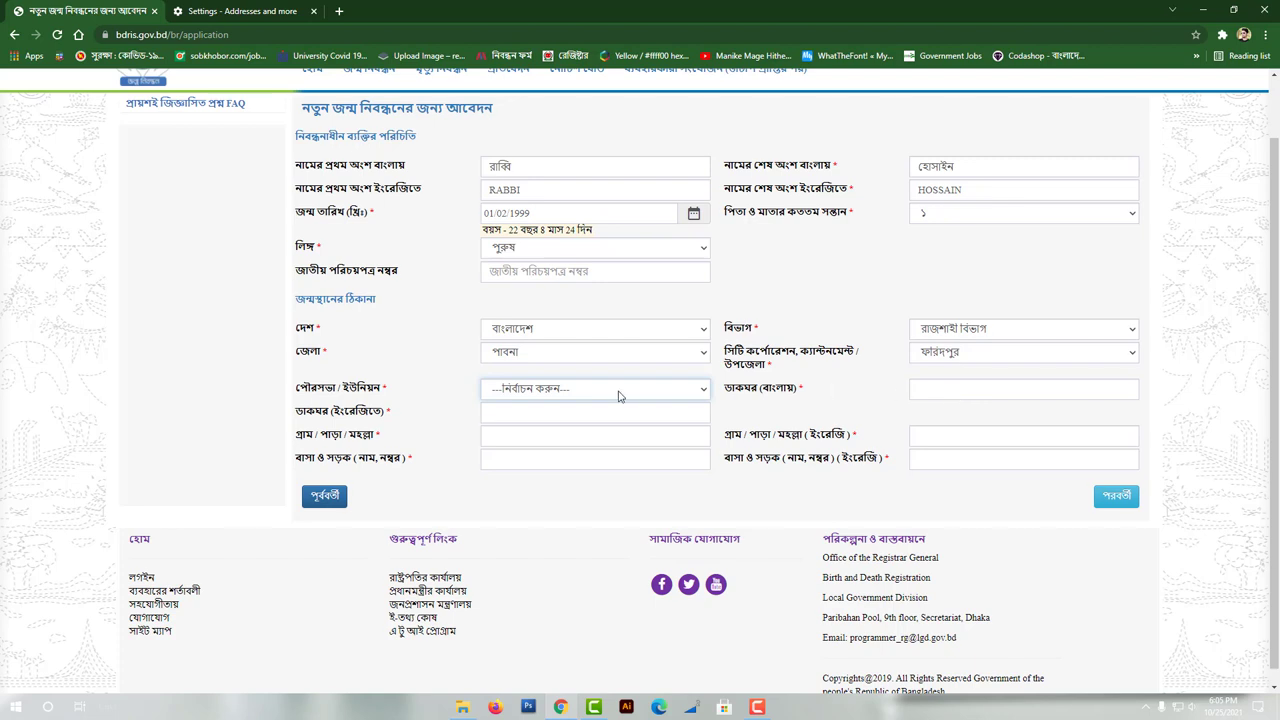
key(Down)
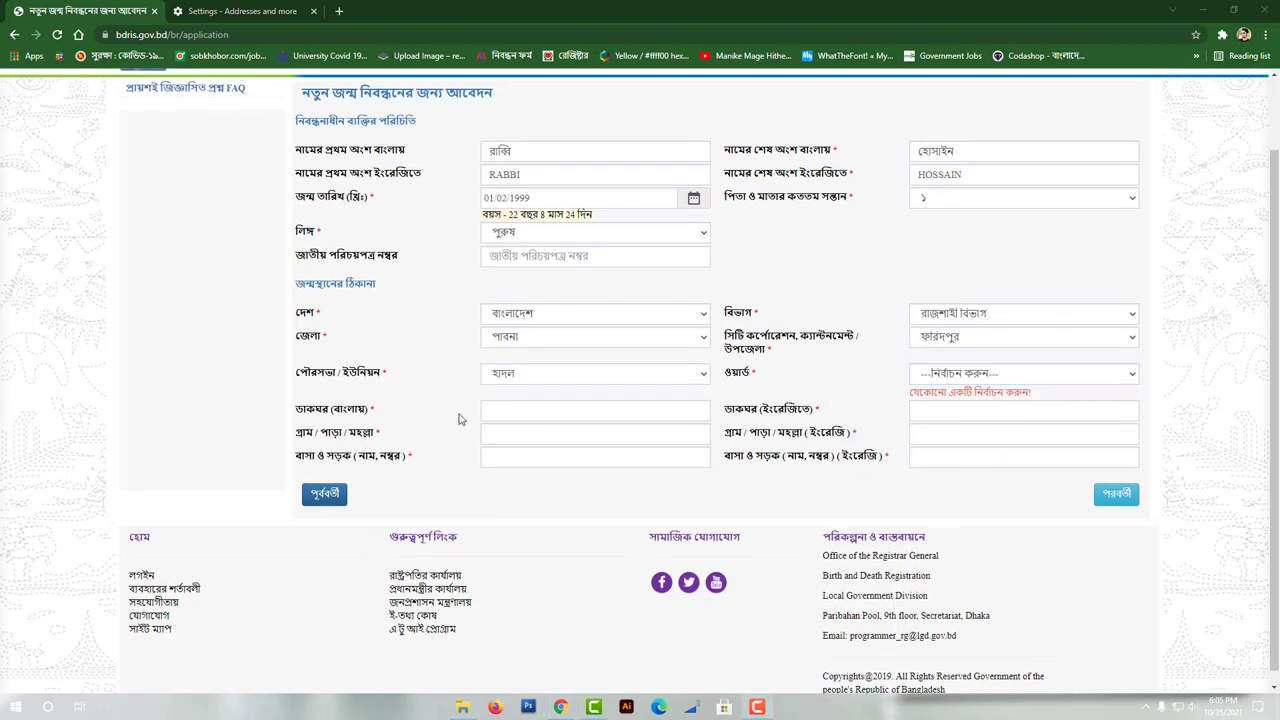
click(985, 381)
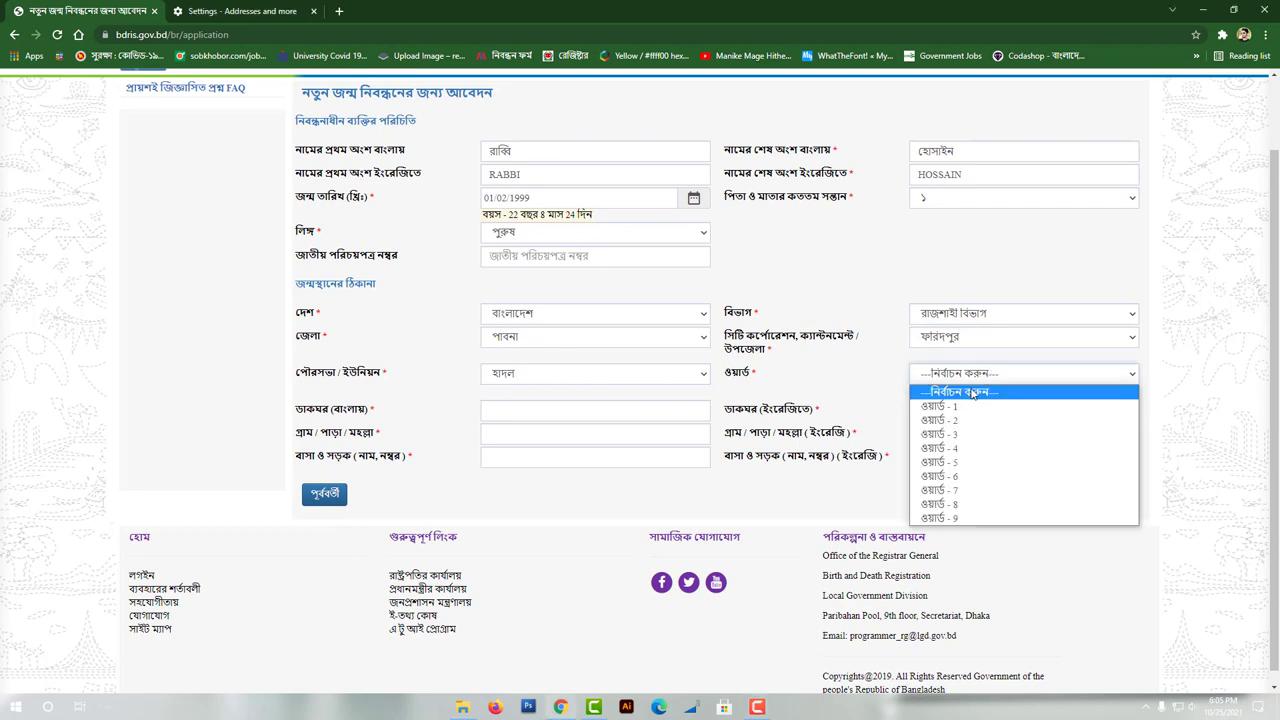
click(958, 407)
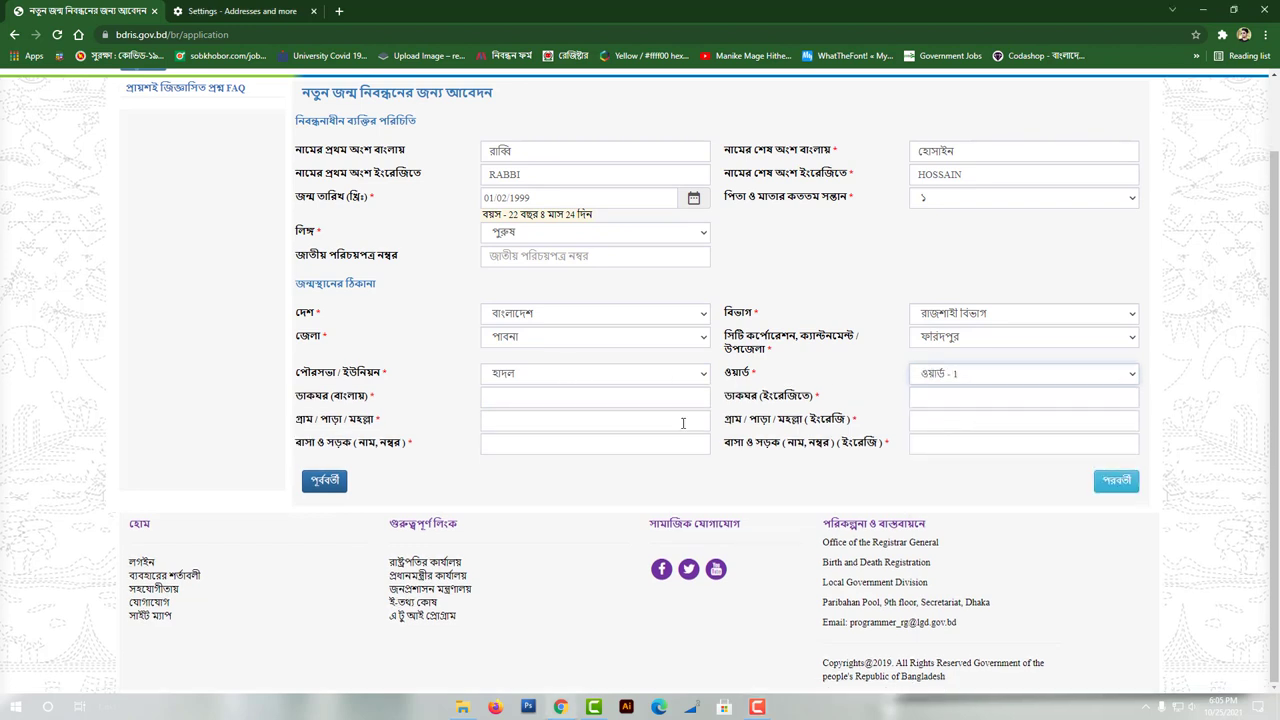
- Enter the birthplace's post office and village in Bangla, with ".." for the Bangla house and road
click(504, 391)
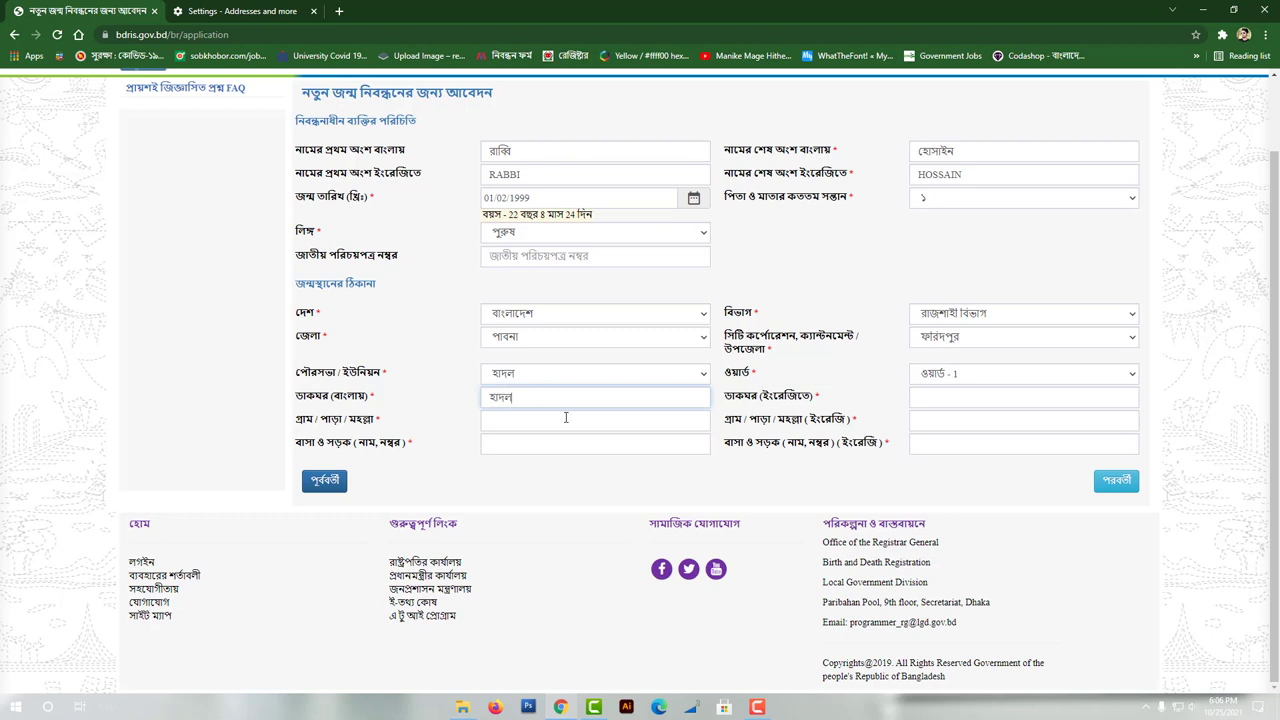
click(522, 418)
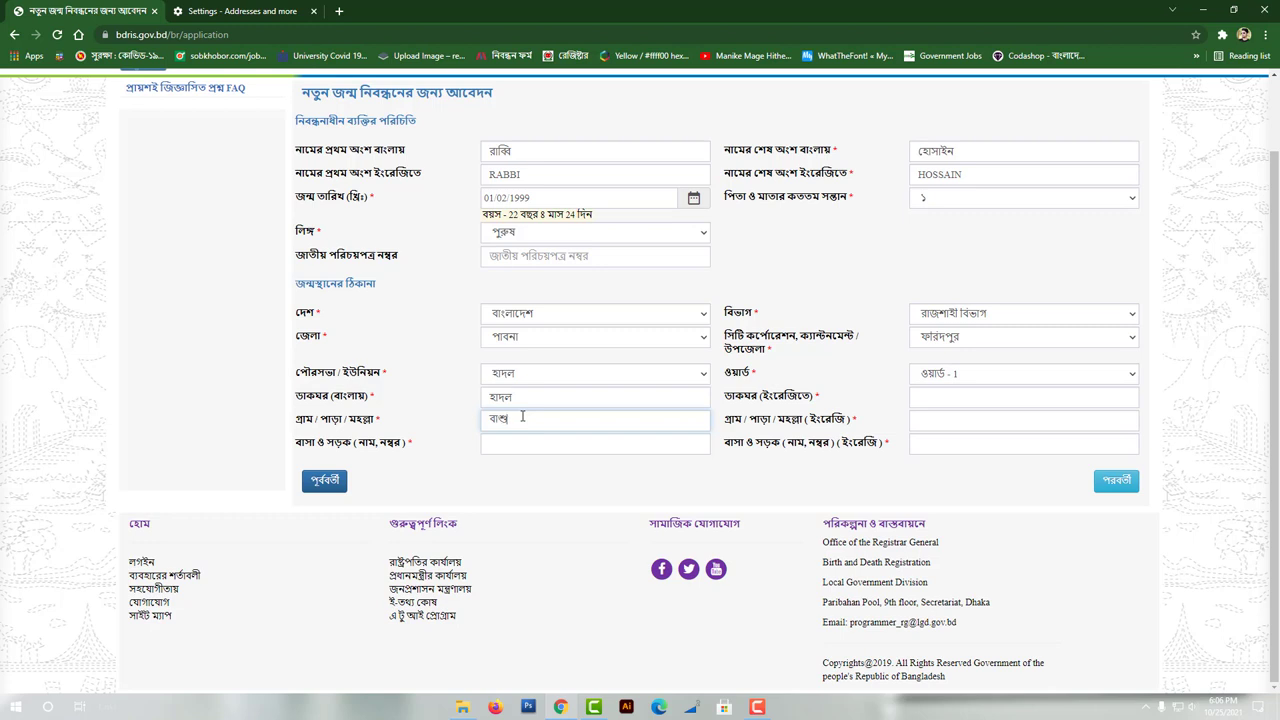
text(বাশুরিয়া)
click(509, 447)
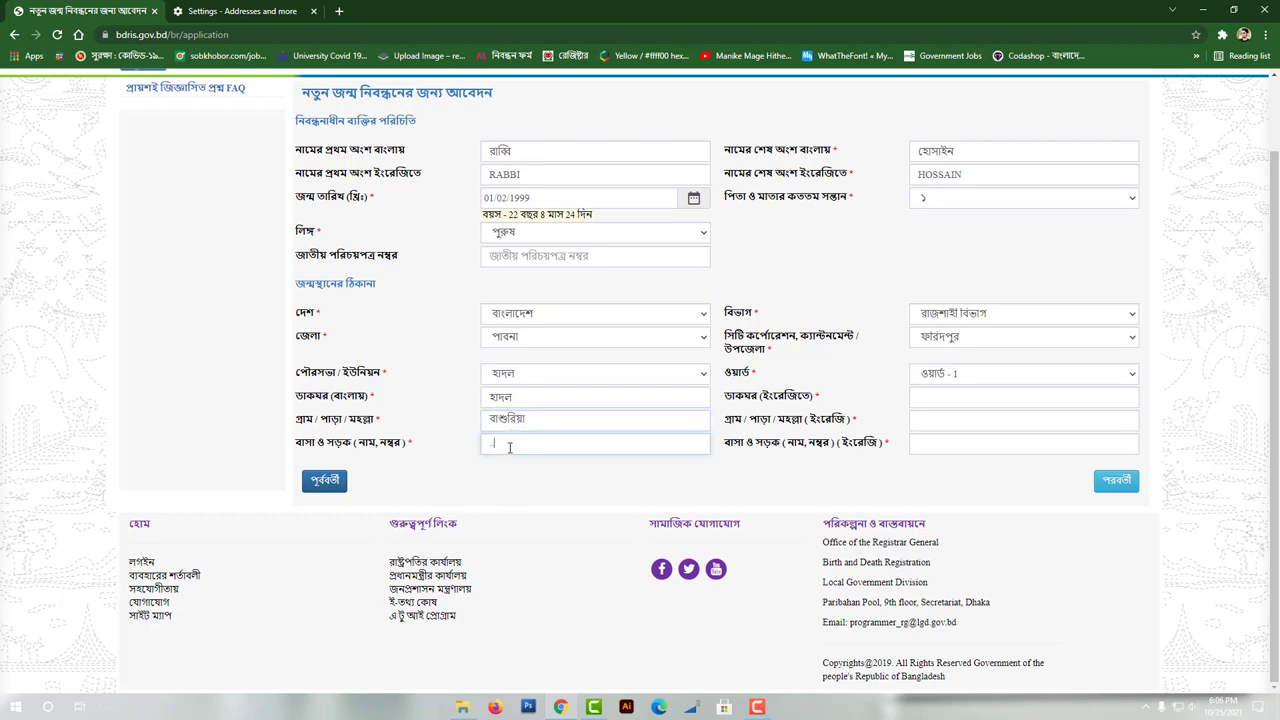
- Enter the birthplace's post office, village and house and road in English, and continue to the parents' information form
click(960, 401)
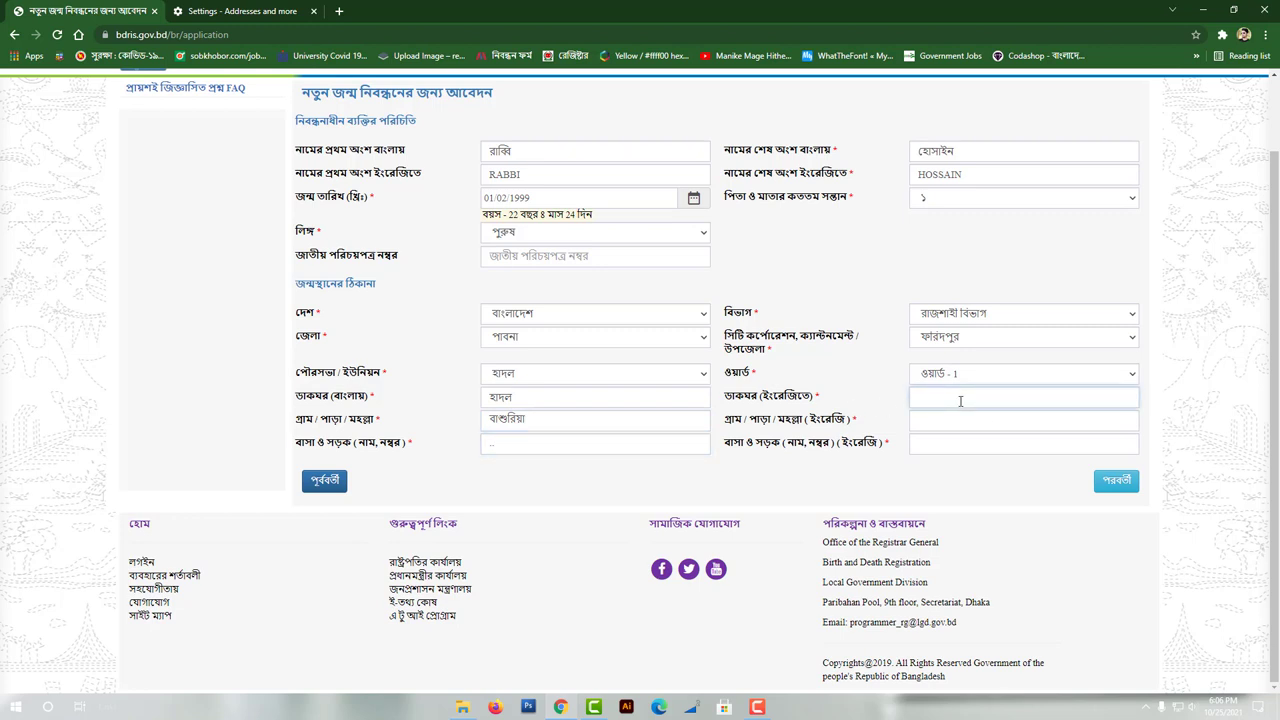
text(h)
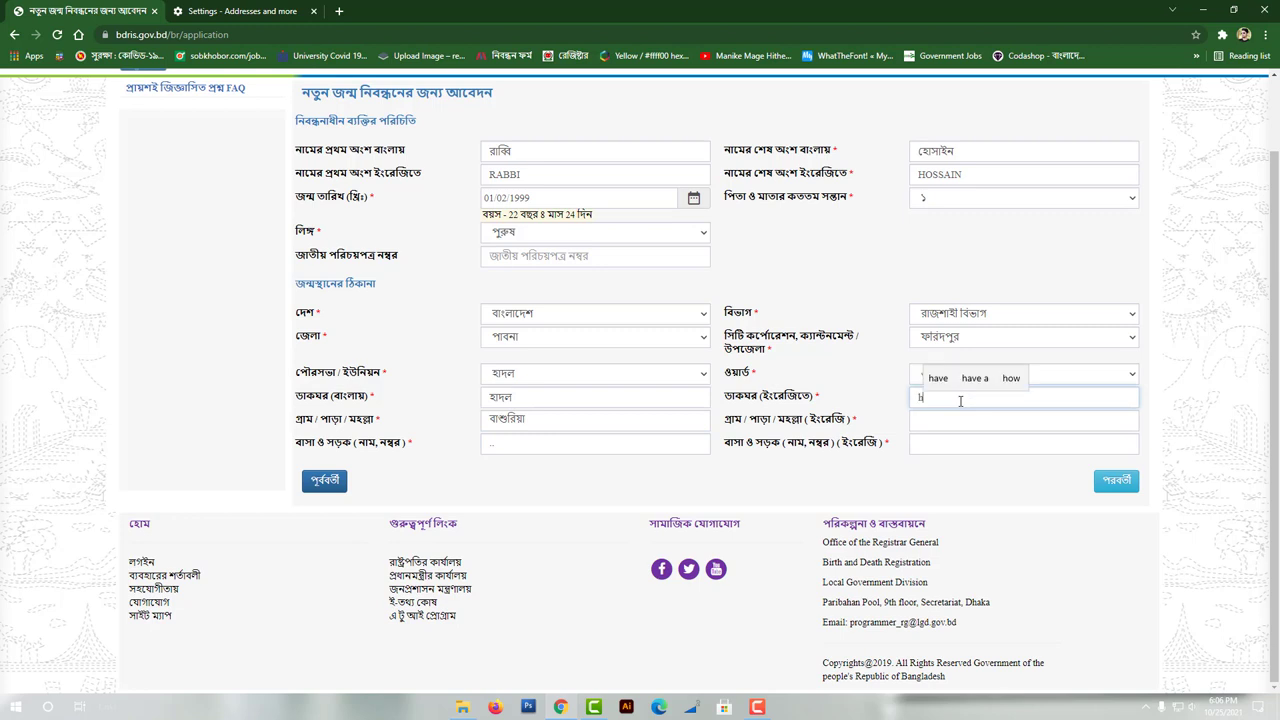
text(ad)
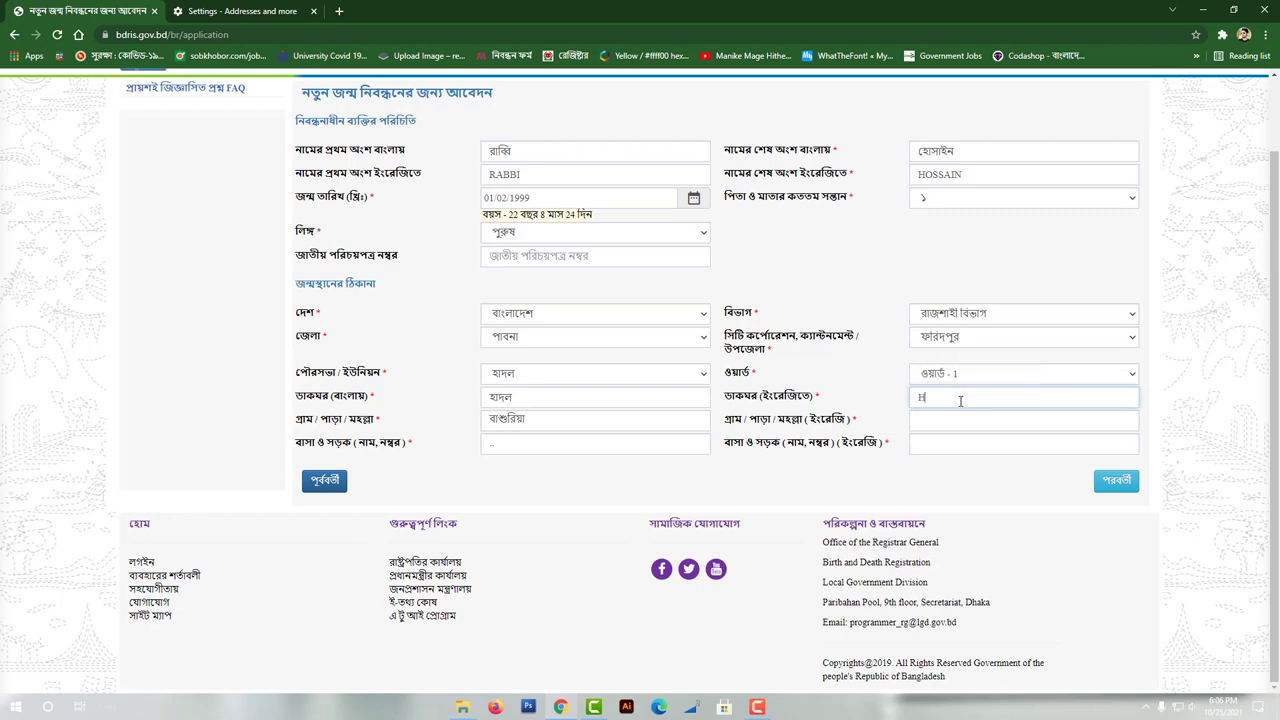
text(ADOL)
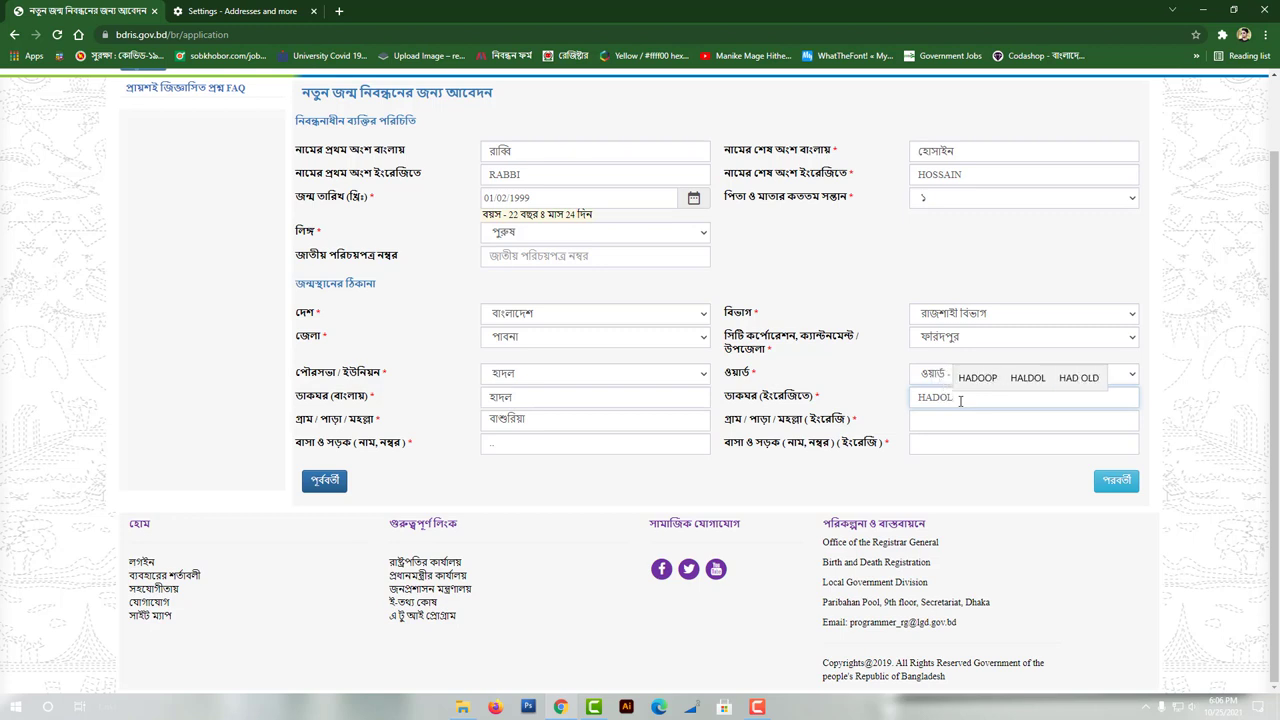
click(954, 418)
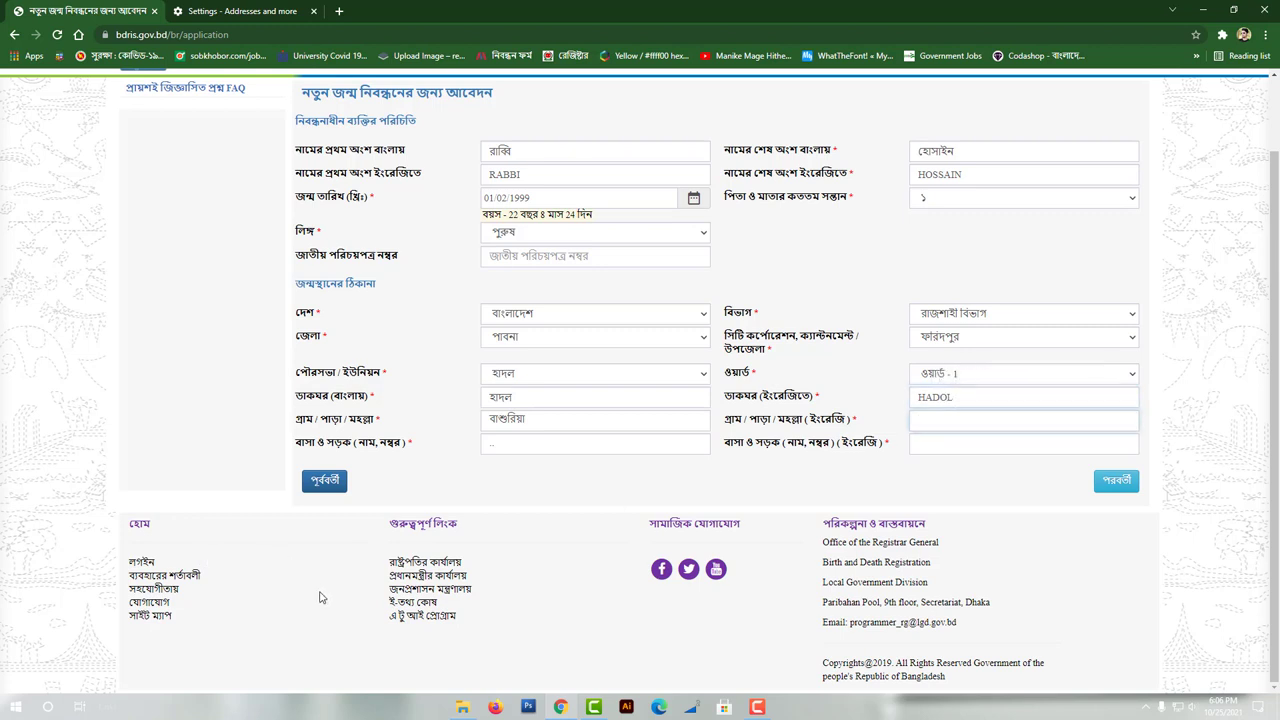
click(977, 421)
text(BAS)
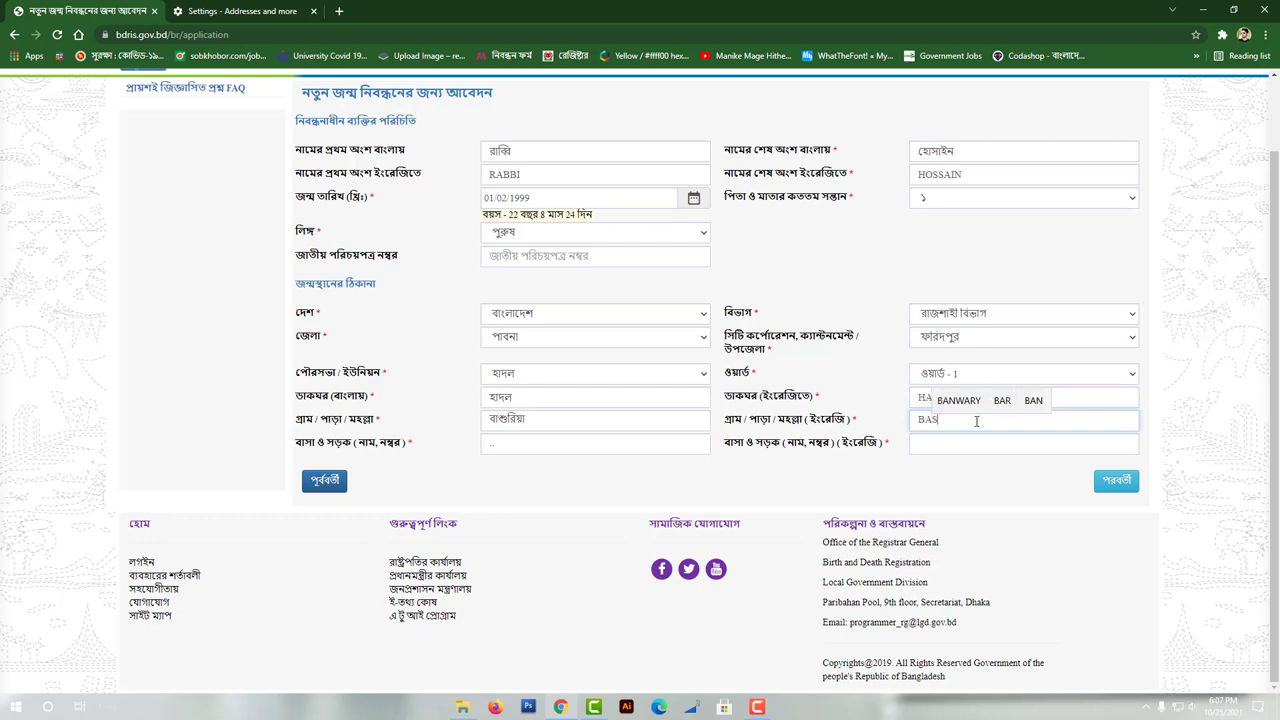
text(URIYA)
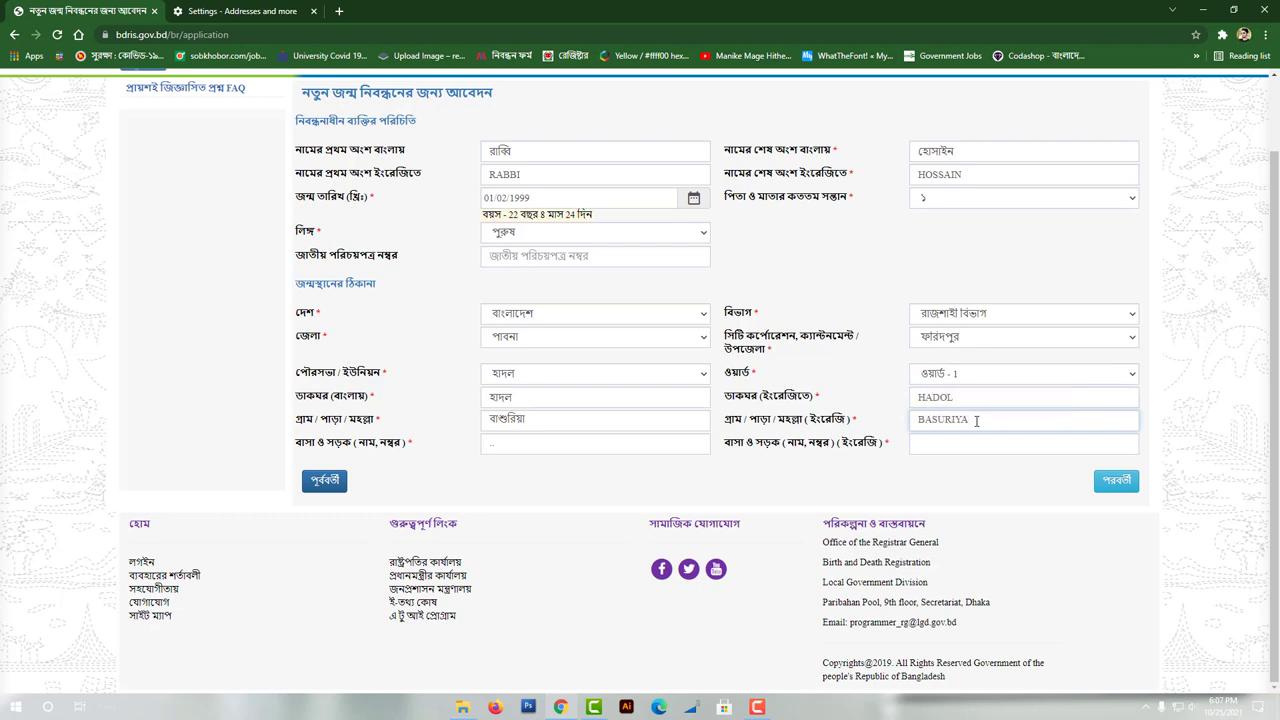
key(Tab)
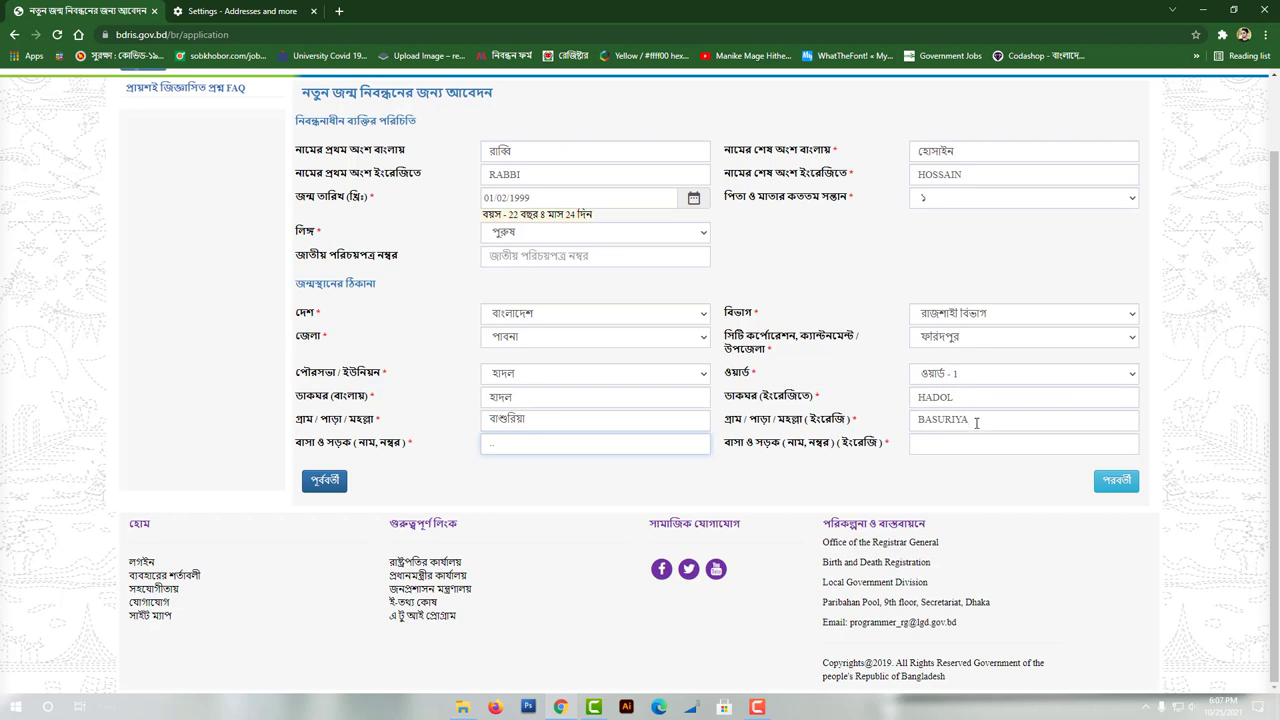
click(959, 450)
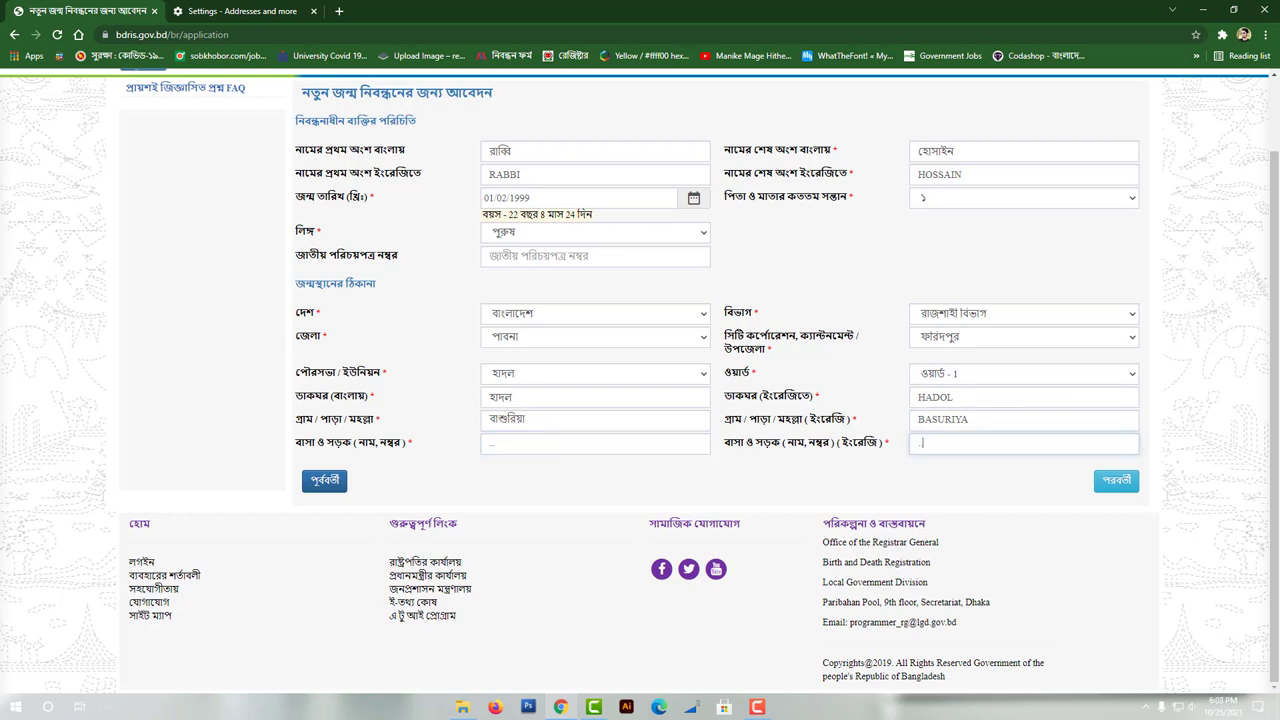
scroll(788, 487, up, 1)
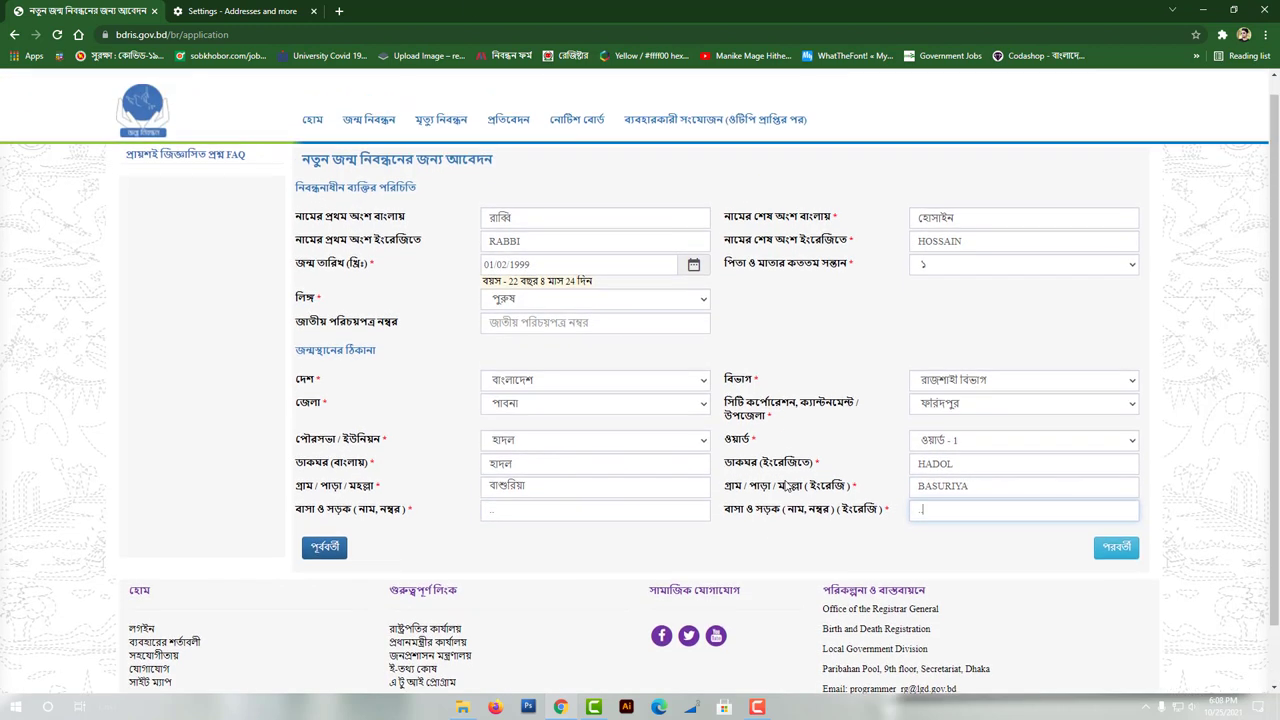
click(1116, 549)
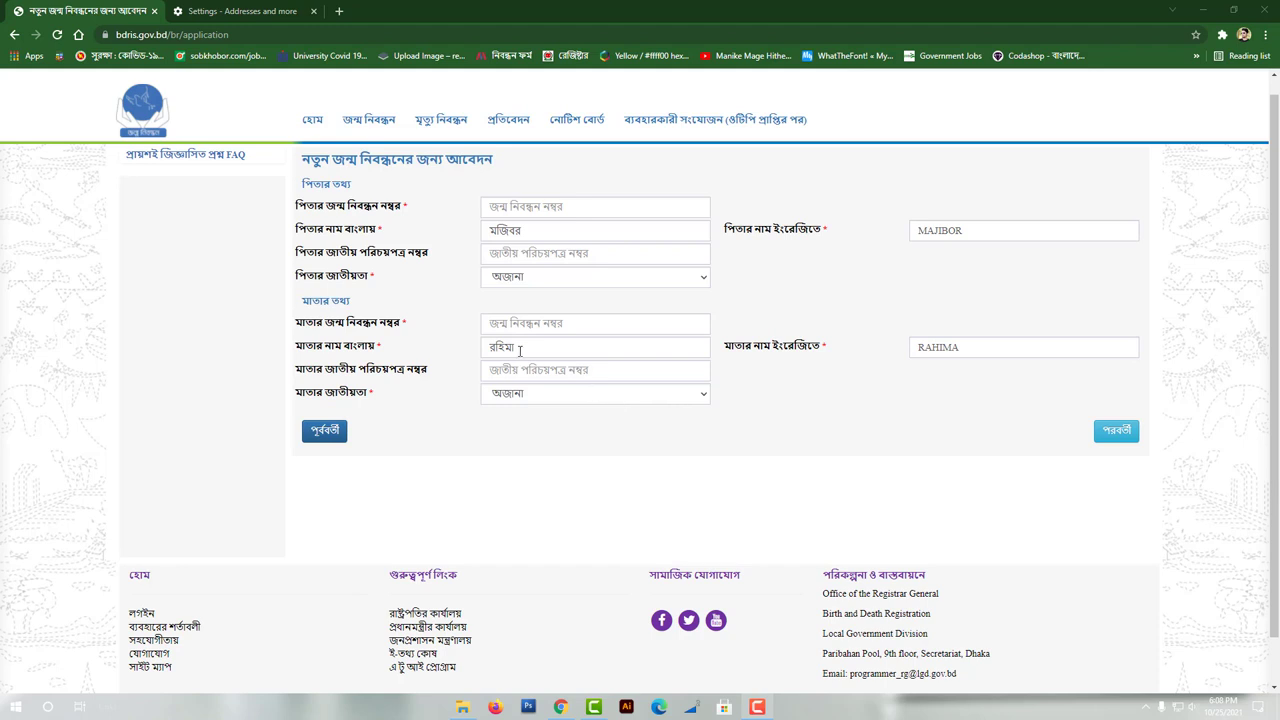
- Set the mother's nationality to বাংলাদেশী and the father's to মালয়েশিয়া, and continue to the address form
click(678, 394)
click(607, 442)
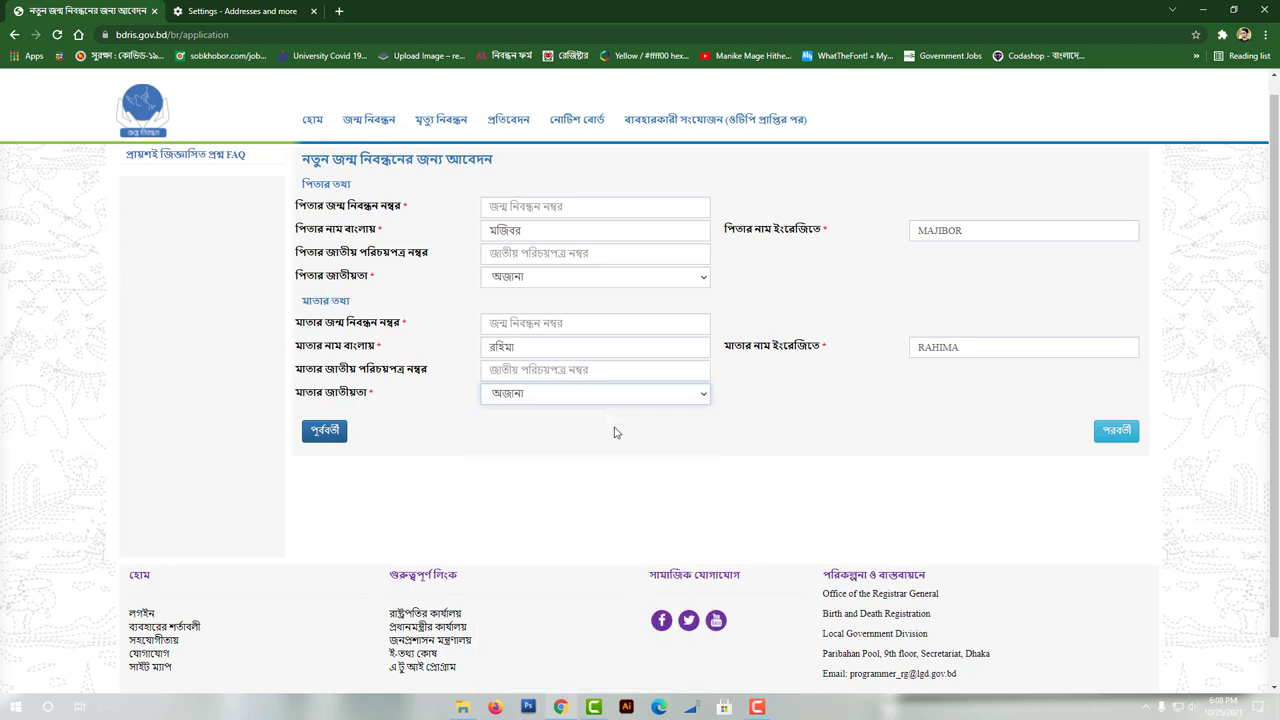
click(614, 280)
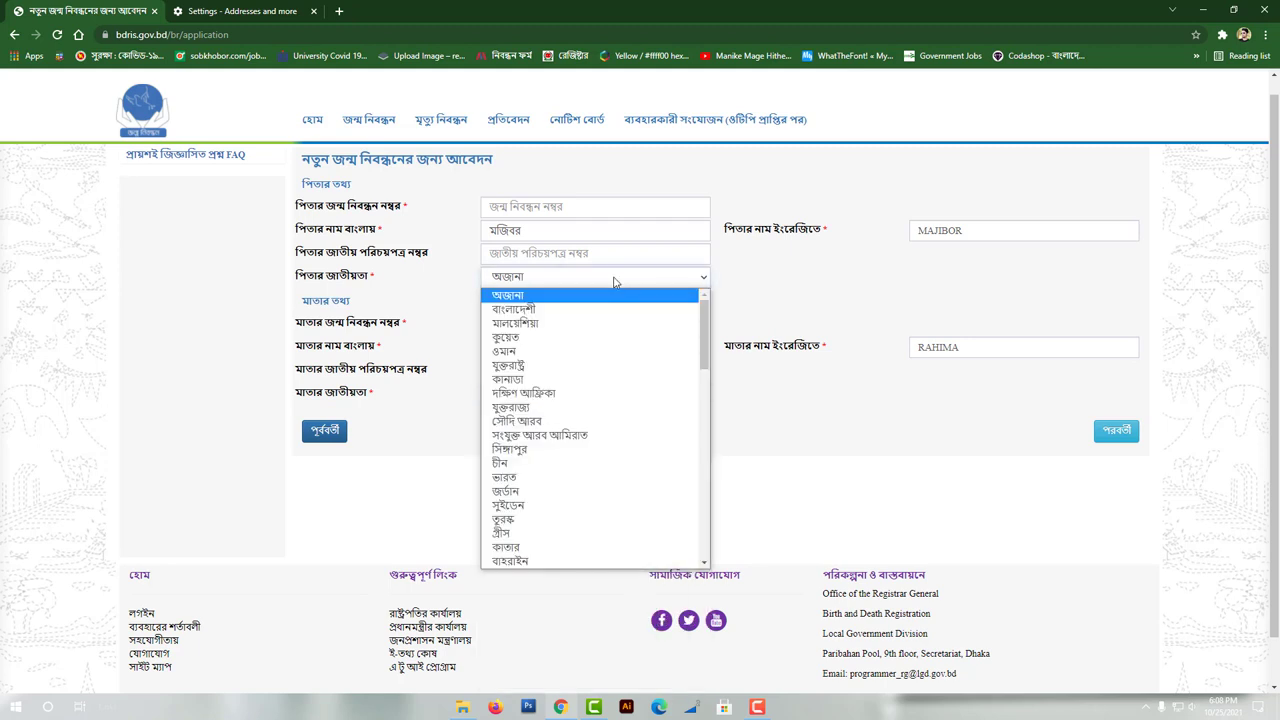
click(571, 323)
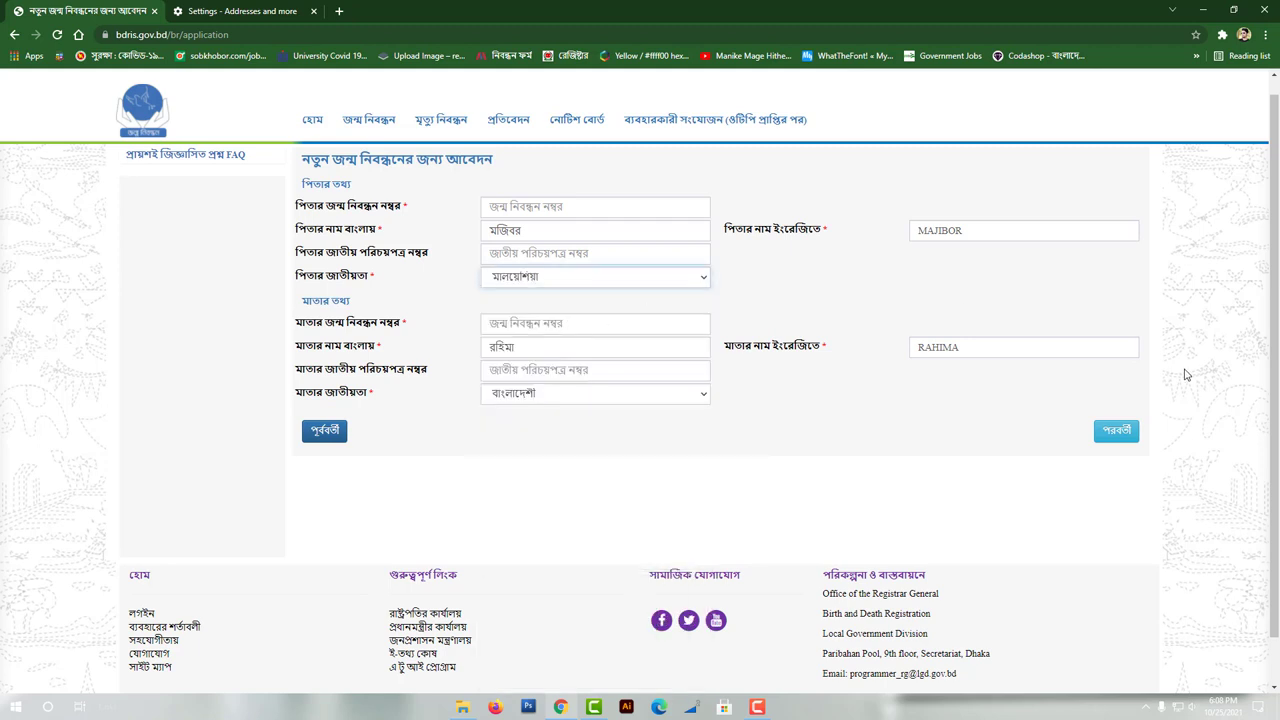
click(1105, 443)
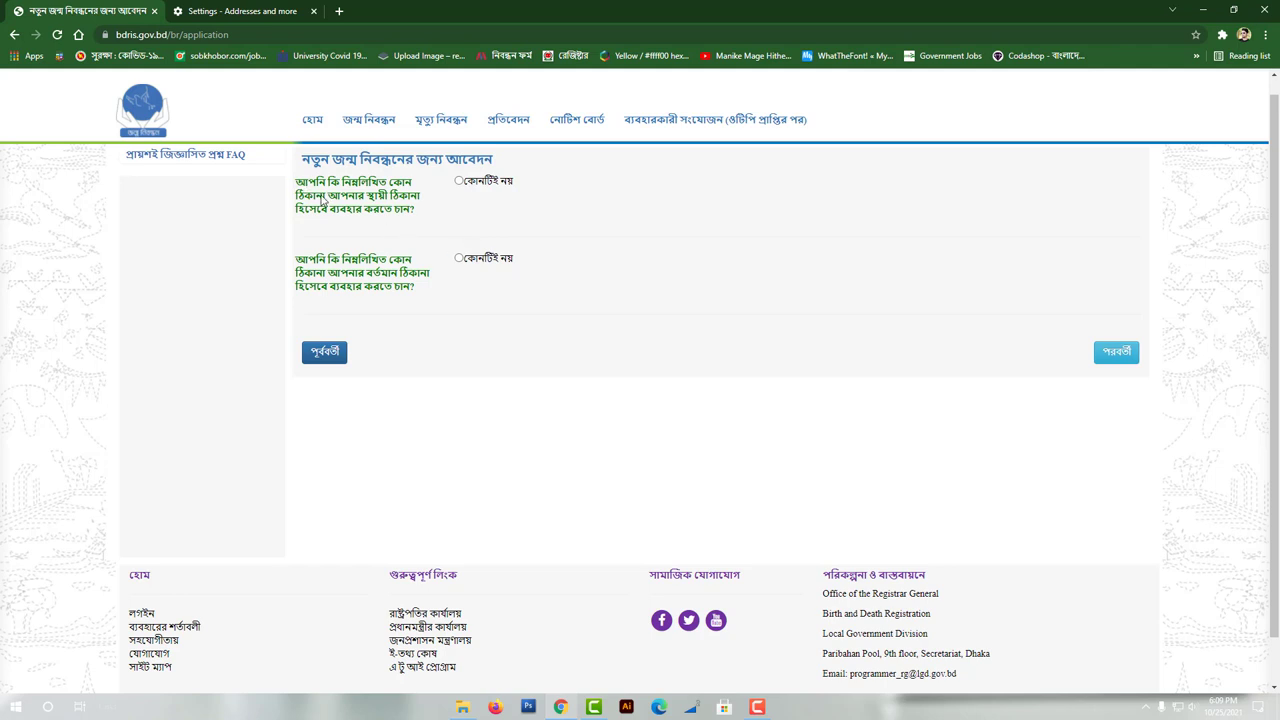
- Answer কোনটিই নয় for the permanent address and mark it as the same as the birthplace address
click(459, 181)
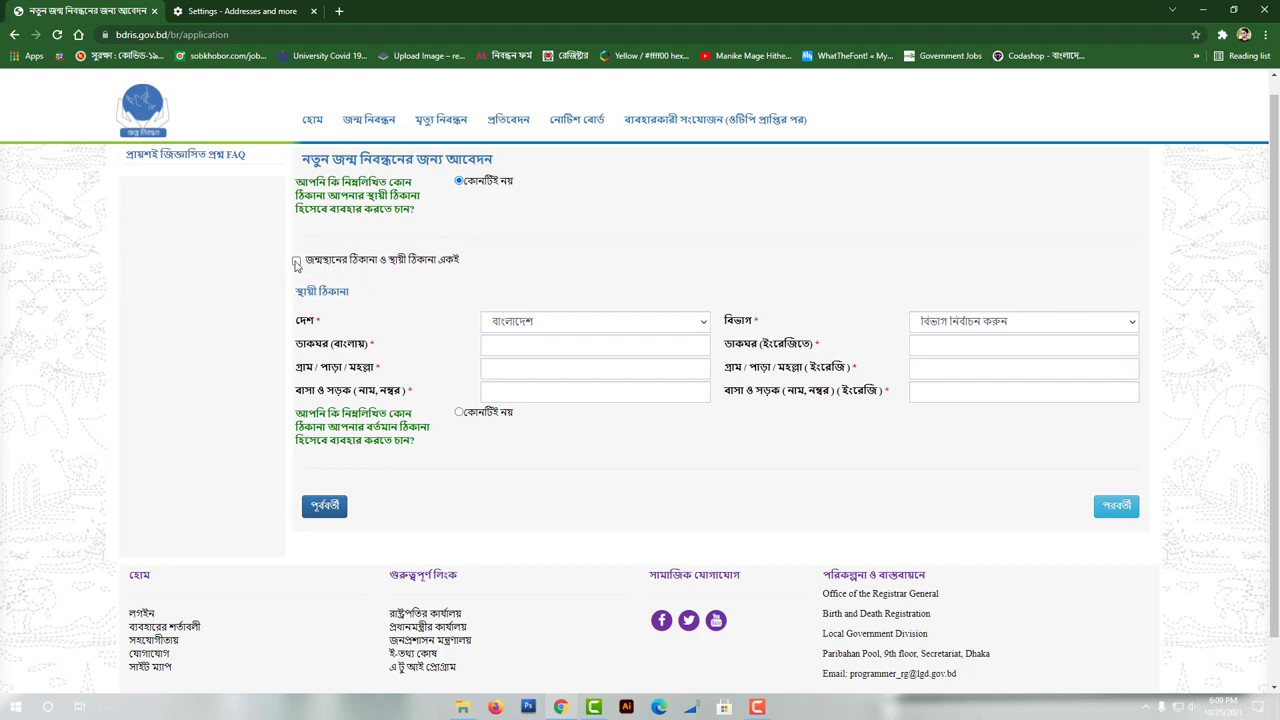
click(296, 261)
- Answer কোনটিই নয় for the current address, mark it as the same as the permanent address, and continue to the applicant's declaration form
scroll(620, 449, down, 1)
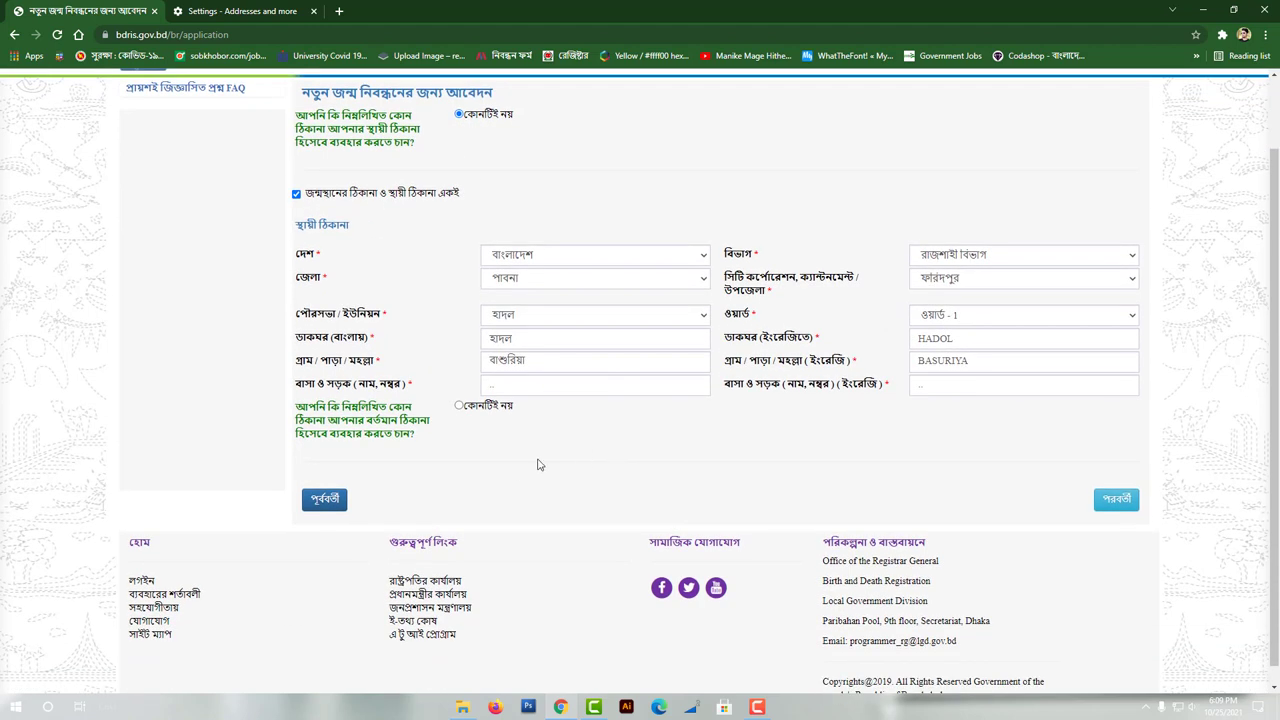
click(460, 408)
scroll(500, 434, down, 1)
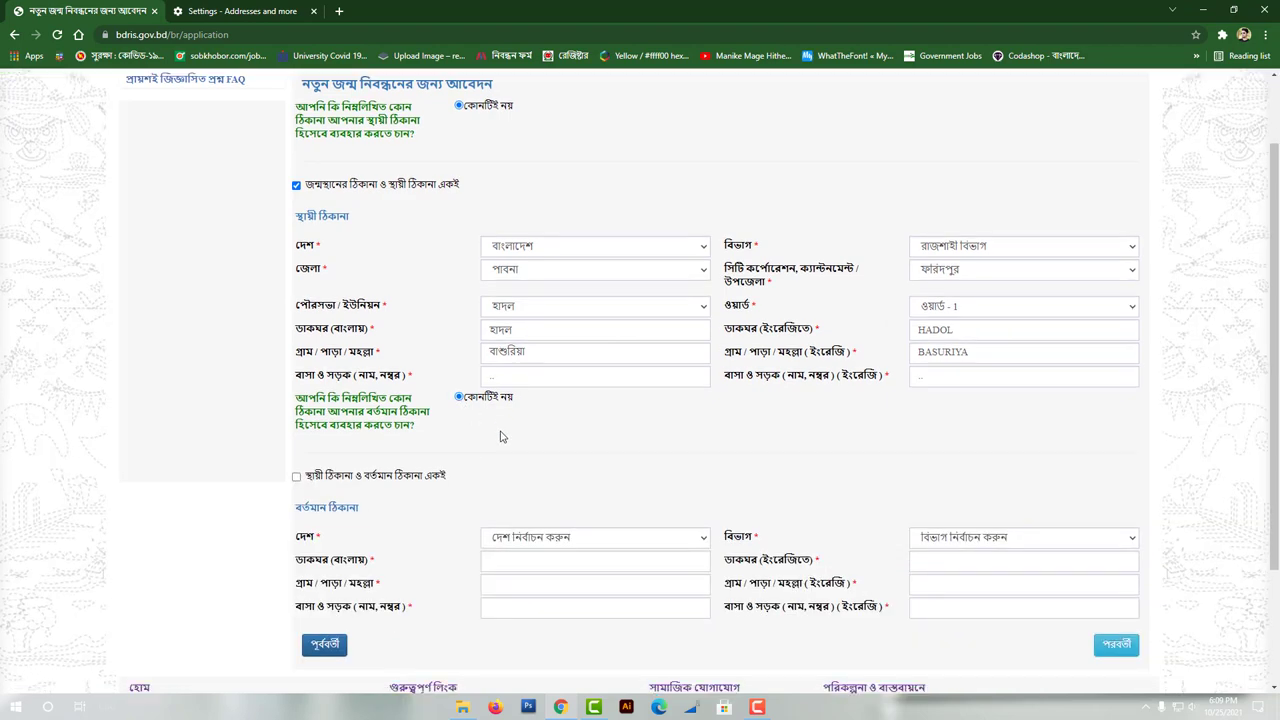
click(322, 425)
scroll(586, 457, down, 1)
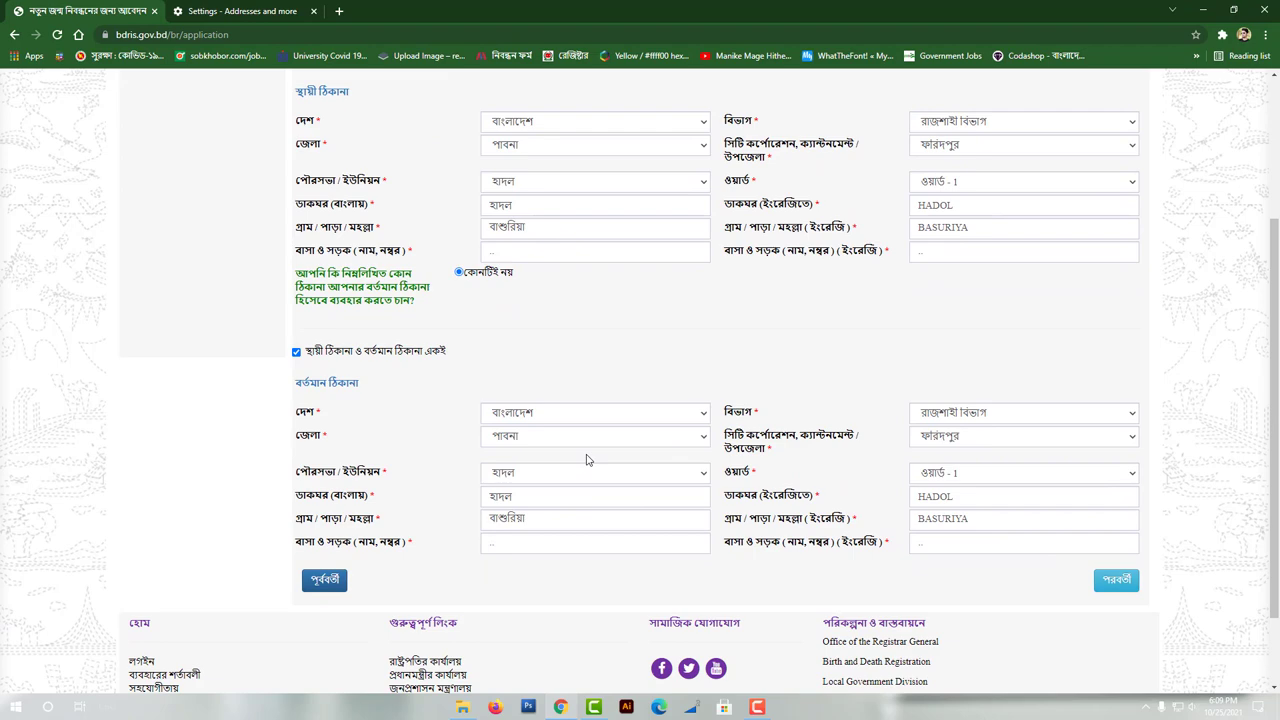
scroll(587, 459, up, 1)
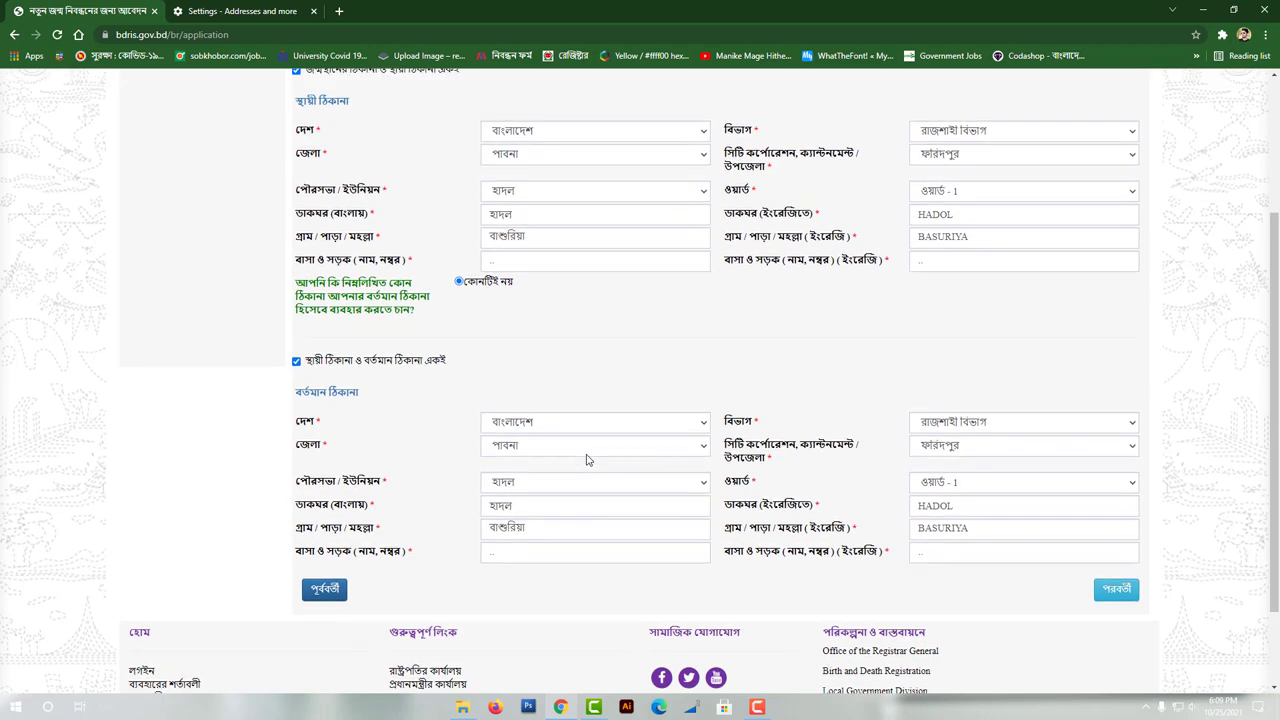
scroll(587, 459, down, 1)
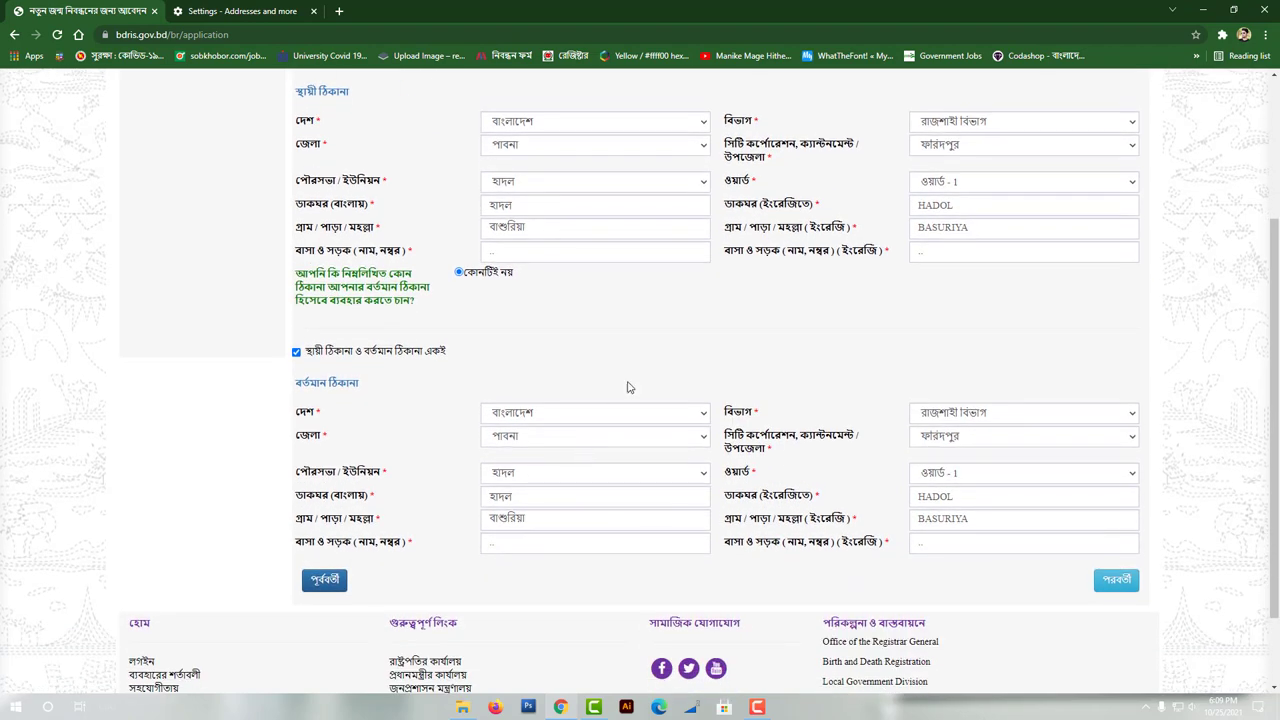
click(1106, 585)
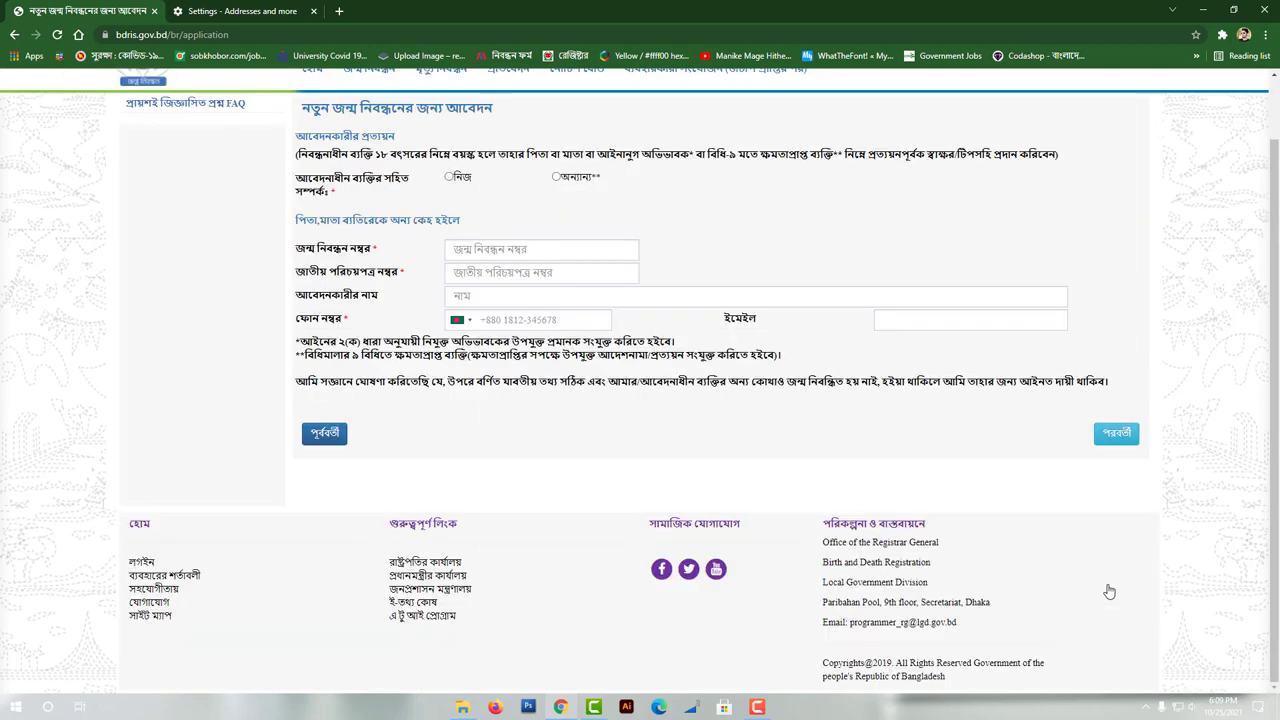
- Go back to the address form to check the permanent and current addresses, and return to the applicant's declaration form
click(330, 432)
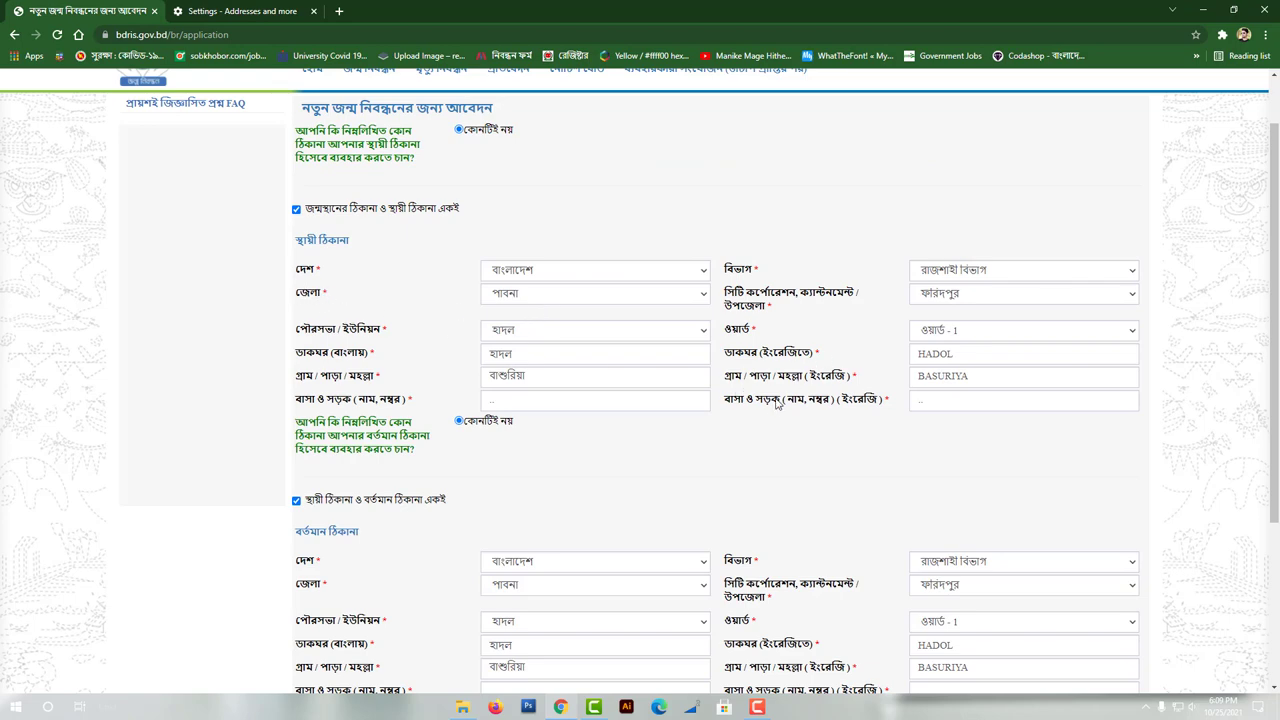
scroll(771, 410, down, 2)
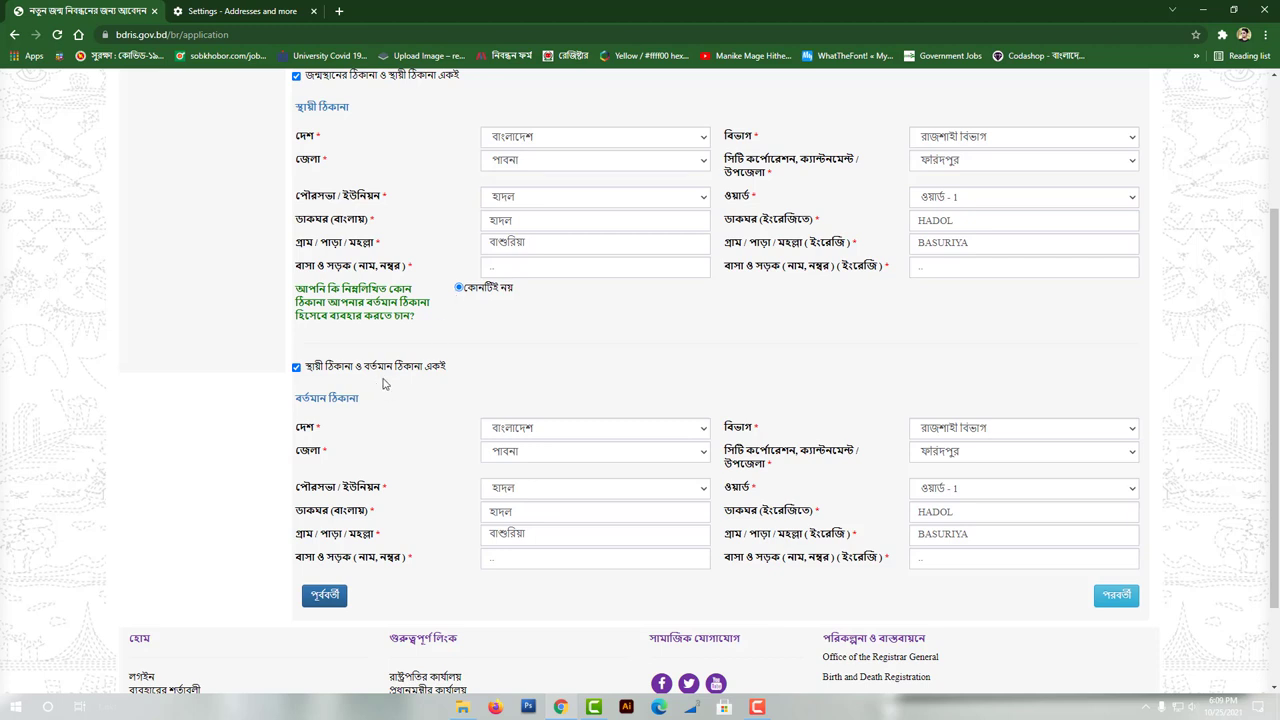
click(1118, 596)
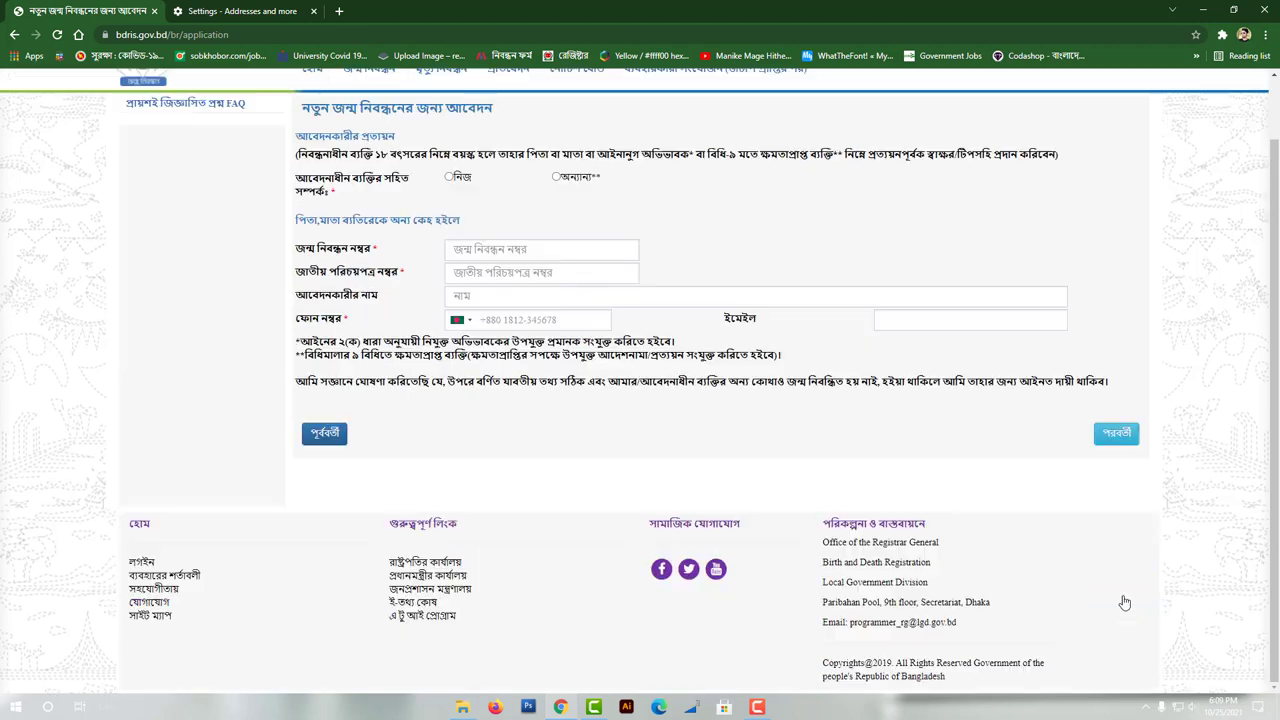
- Set the applicant's relationship to নিজ, enter the applicant's phone number, read the declaration, and continue to the application summary
click(448, 177)
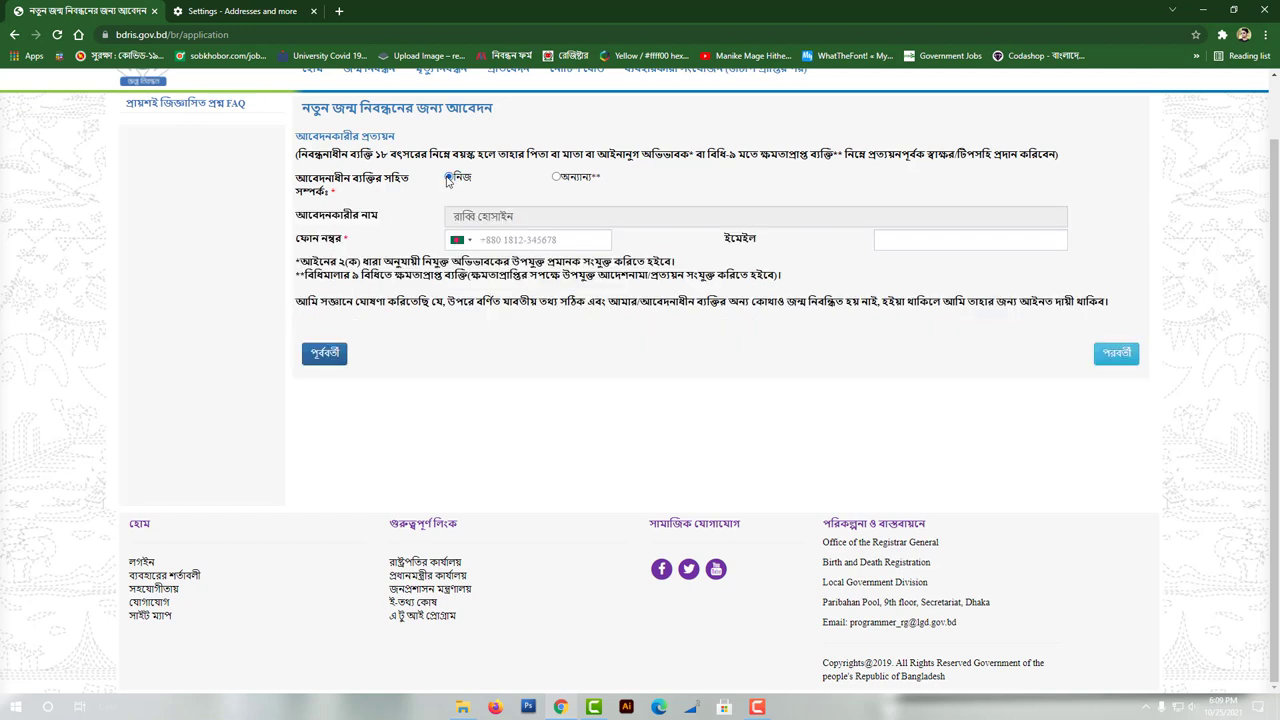
click(561, 239)
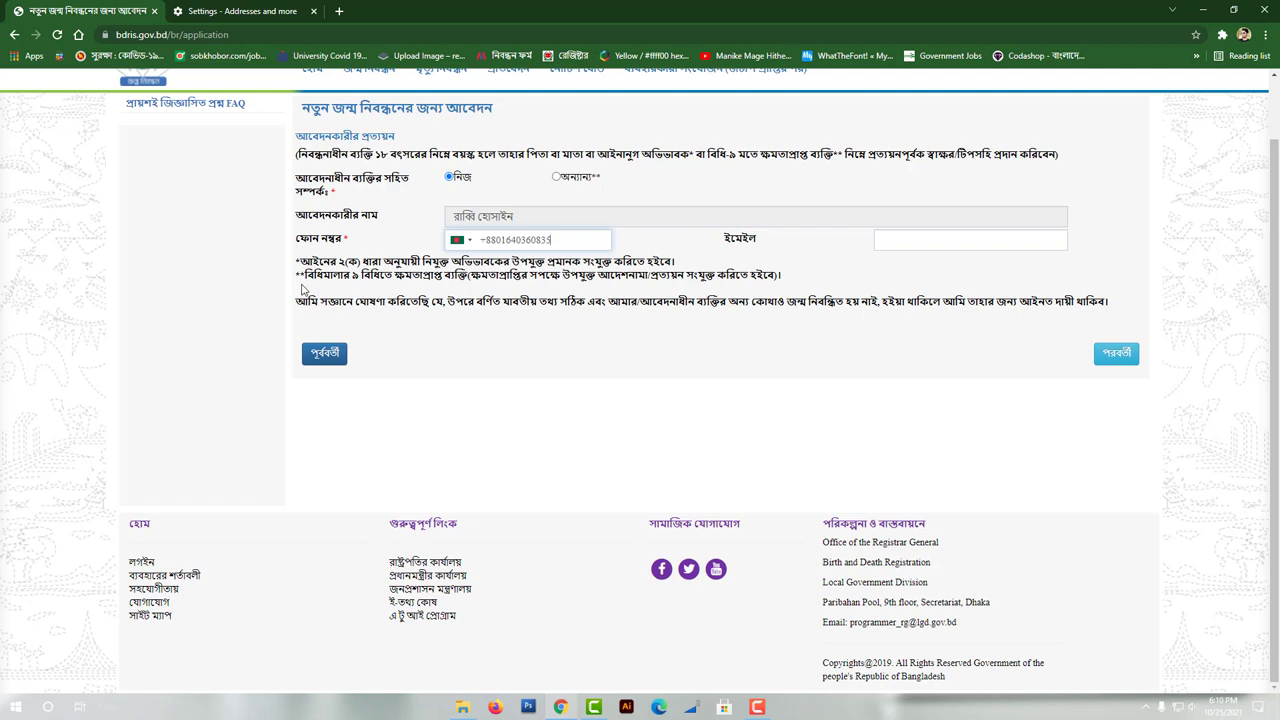
drag(298, 305, 1108, 313)
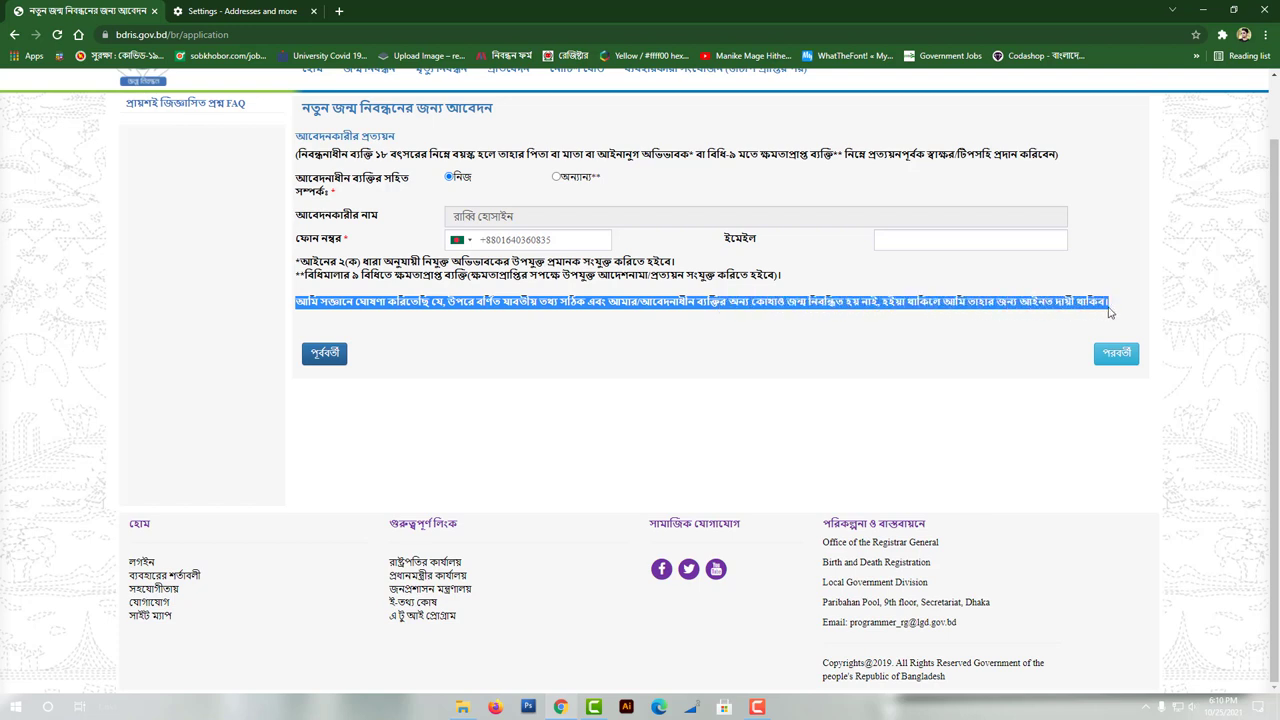
click(1030, 322)
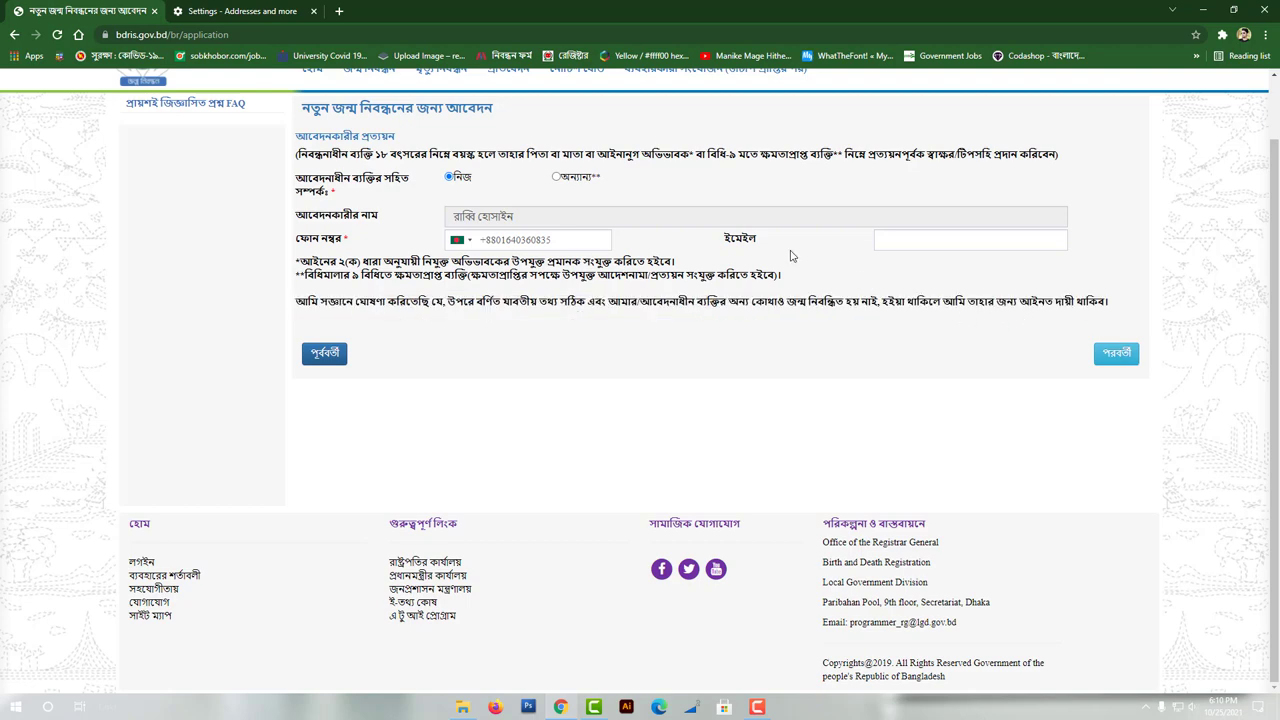
click(1116, 354)
- Review the personal, address, parents' and applicant details in the summary and submit the birth registration application
scroll(870, 504, down, 2)
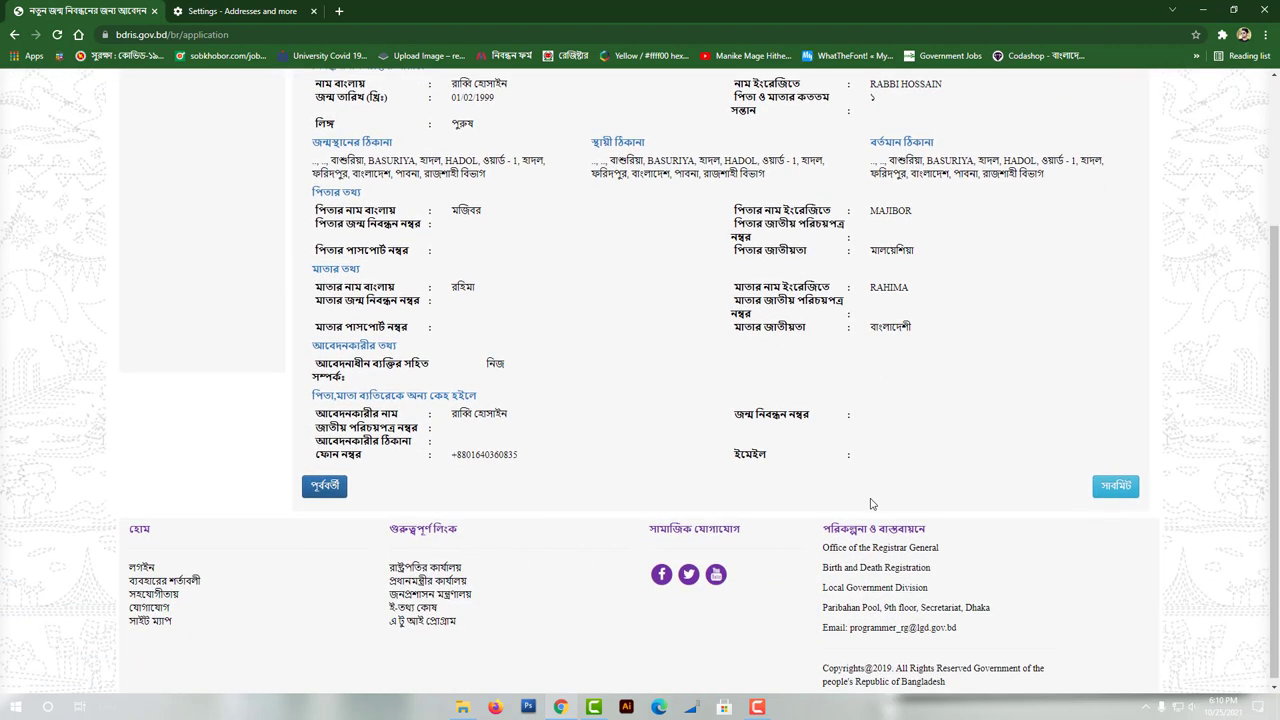
scroll(870, 504, up, 1)
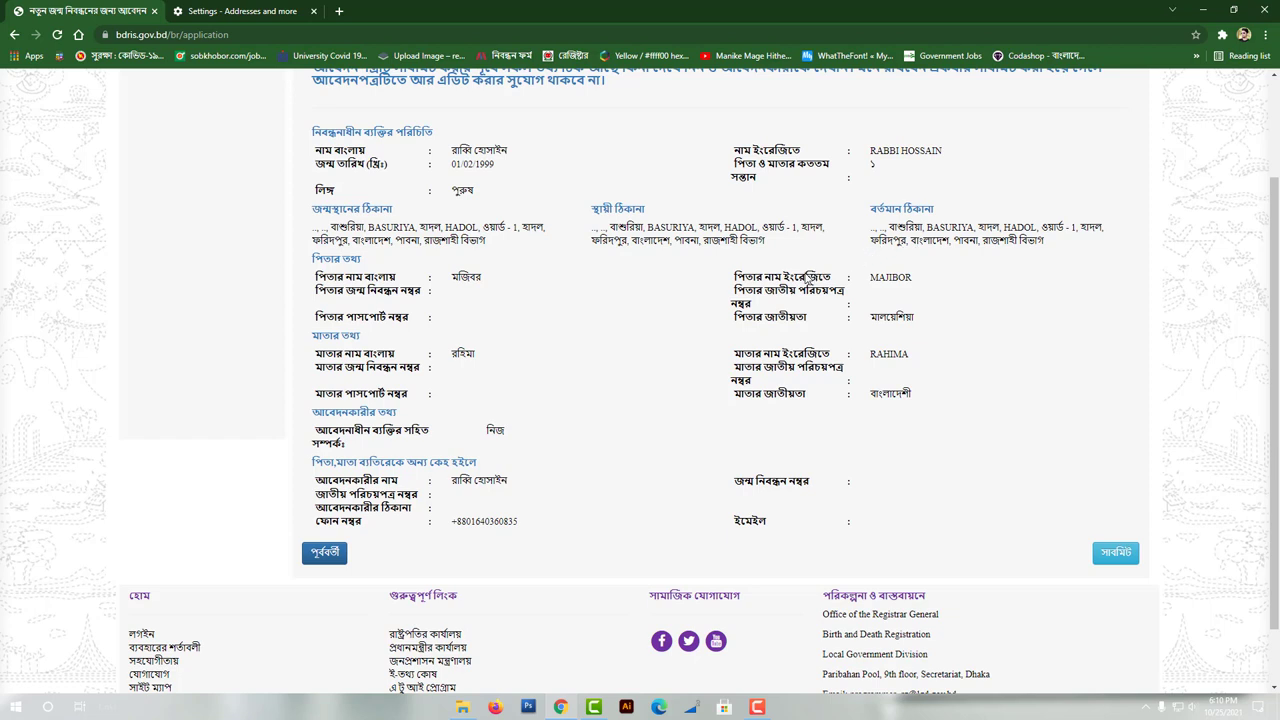
scroll(800, 284, up, 3)
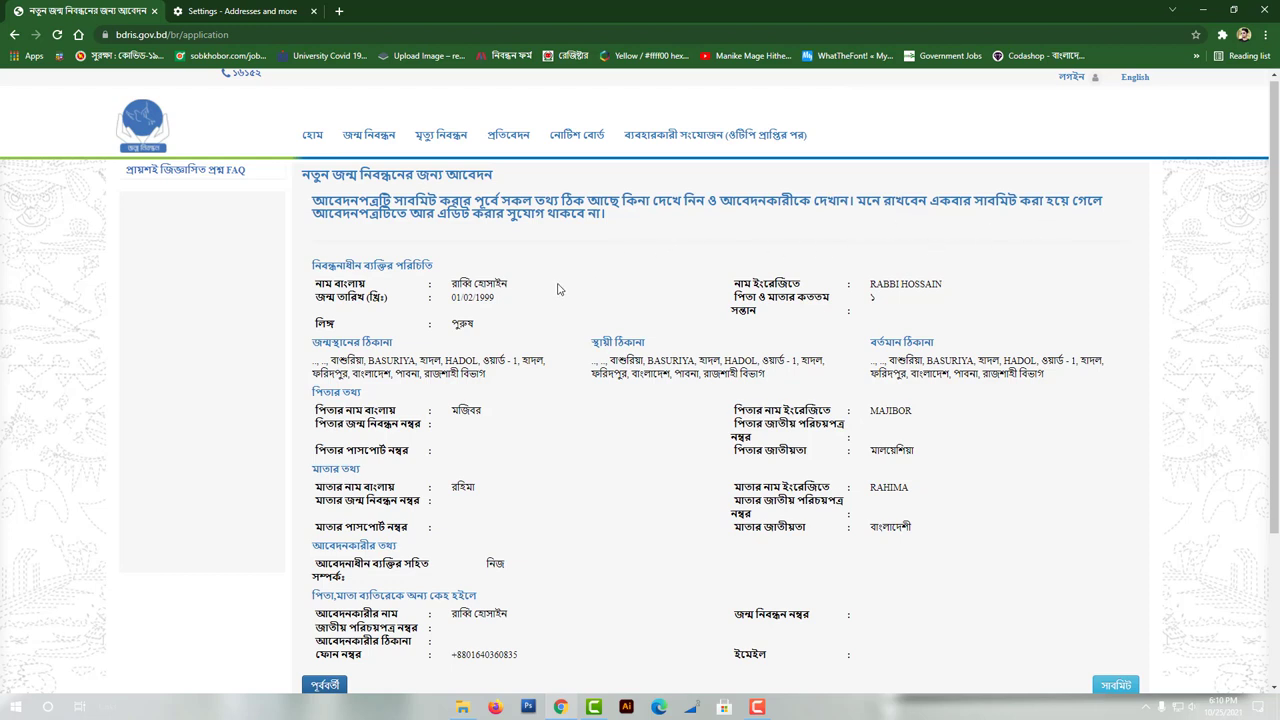
scroll(558, 289, down, 1)
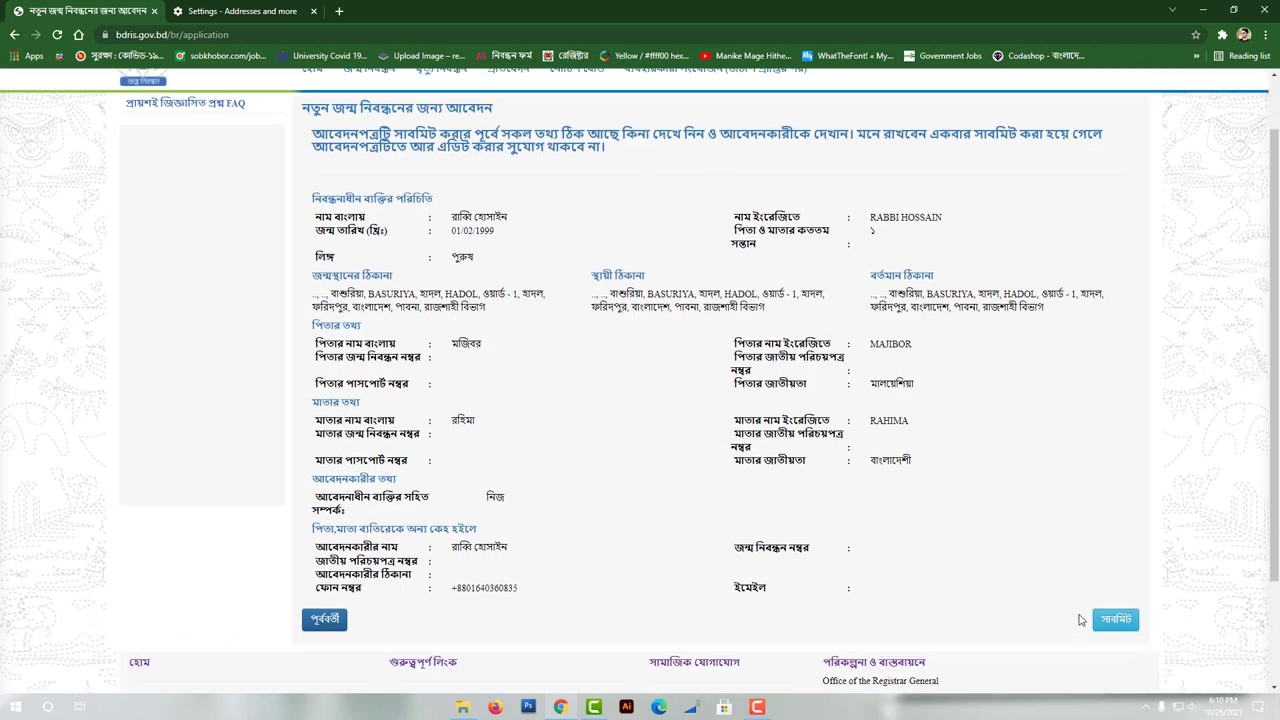
click(1118, 621)
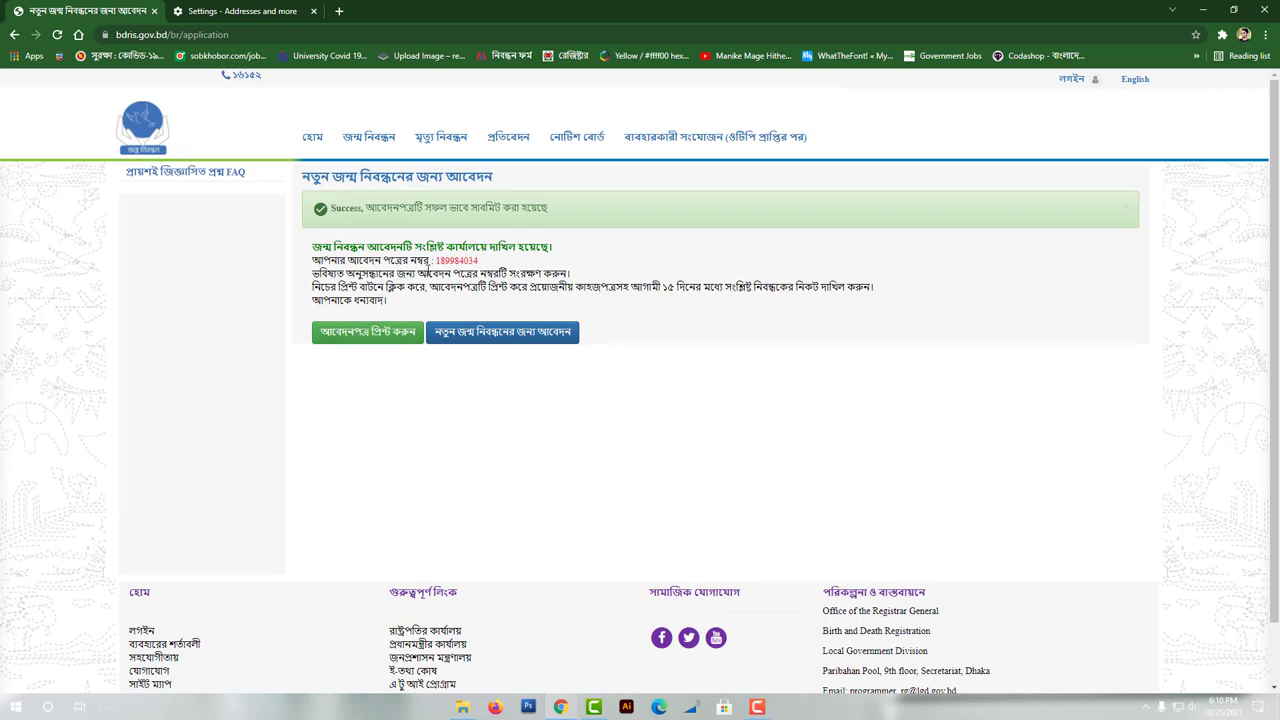
- Copy the application number from the submission confirmation page
drag(434, 260, 482, 262)
right_click(480, 262)
click(490, 269)
- Print the submitted application form as a PDF and save it to the Desktop under the suggested file name
click(1266, 36)
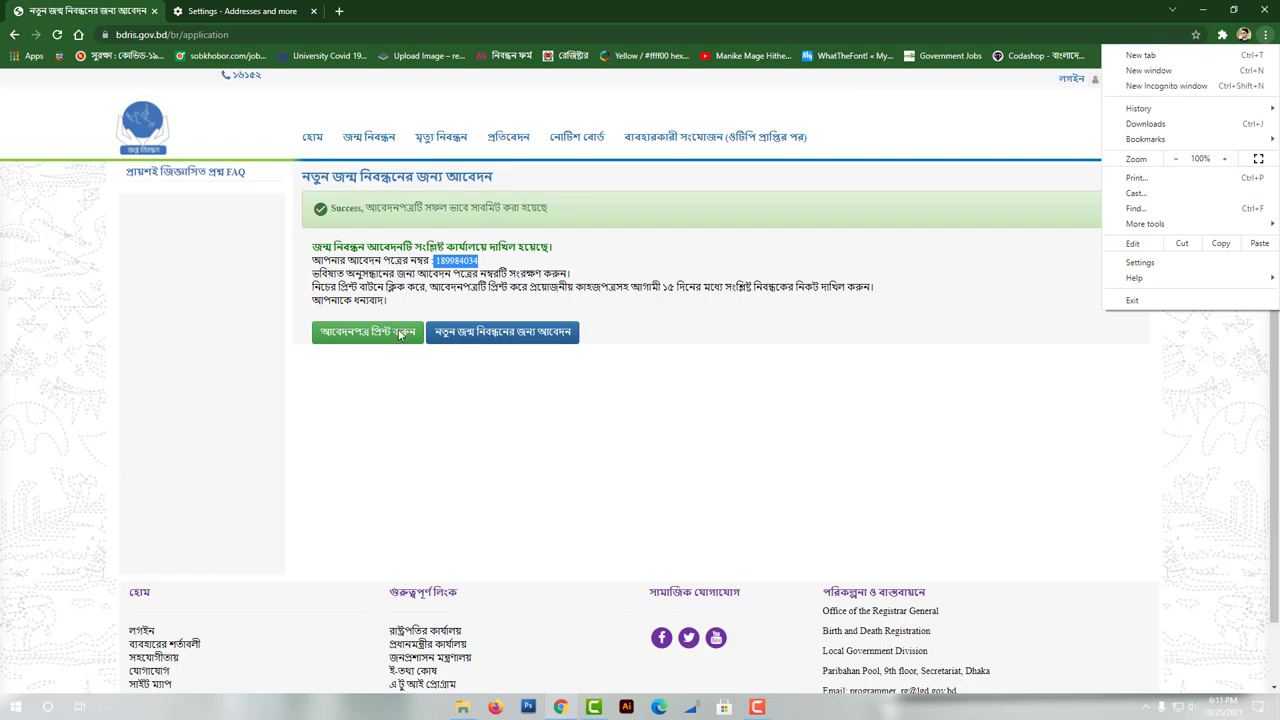
click(355, 360)
click(364, 340)
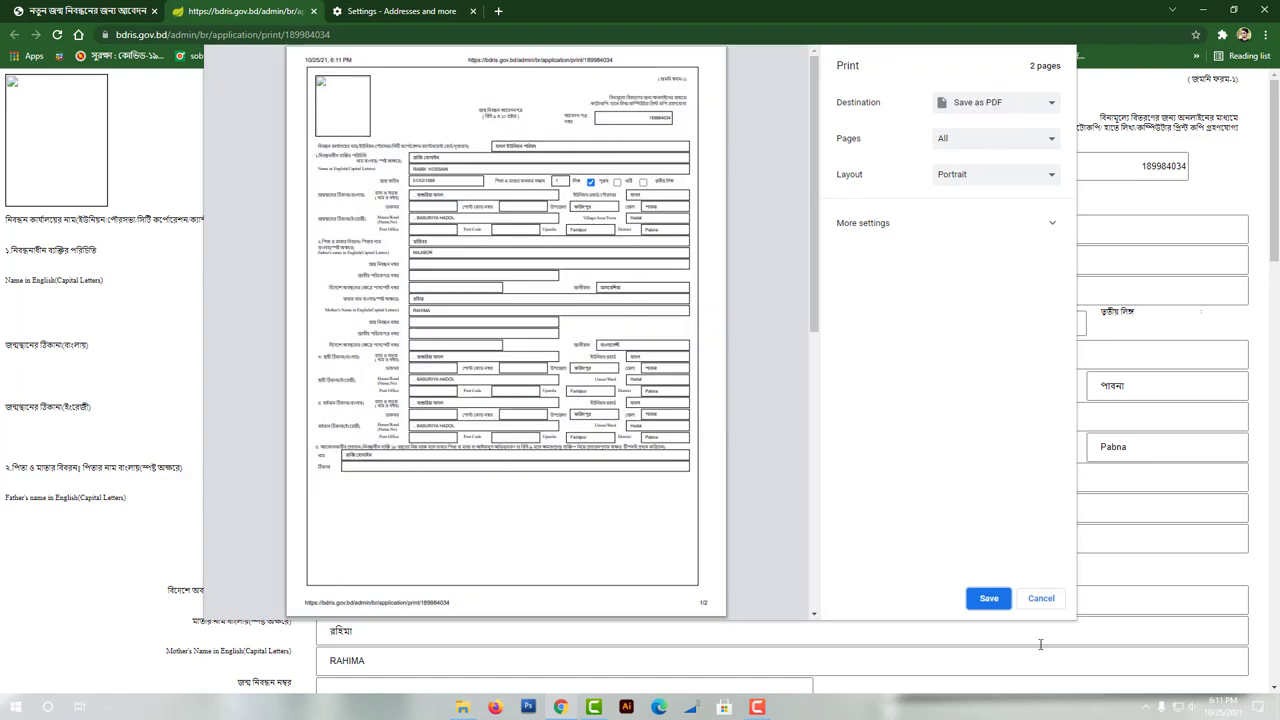
click(989, 600)
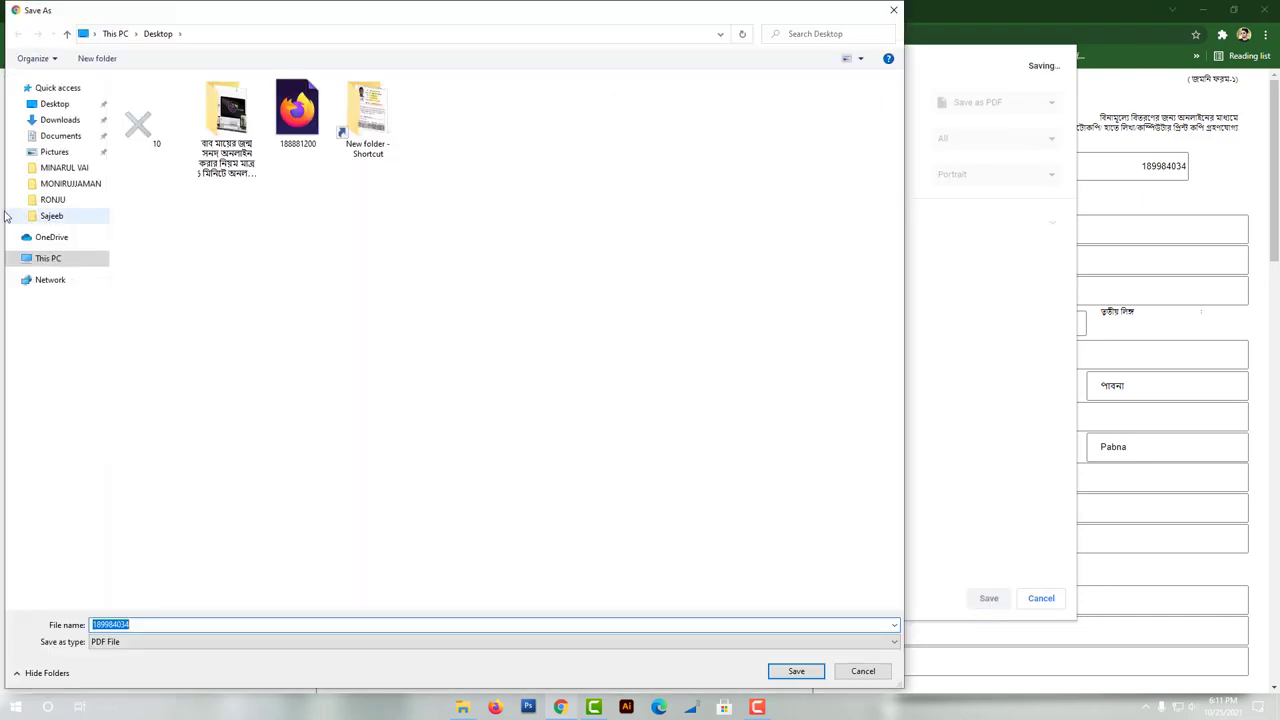
click(793, 671)
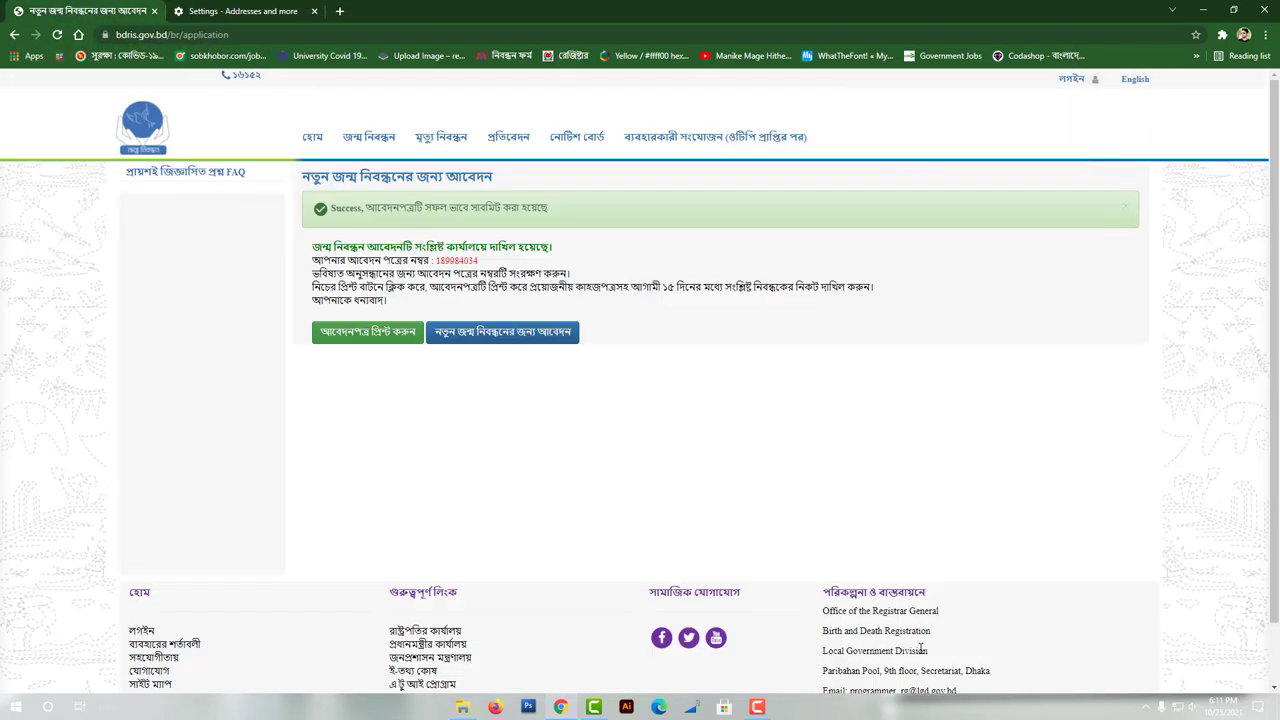
- Minimize the browser to show the desktop with the saved PDF, and refresh the desktop
click(1195, 14)
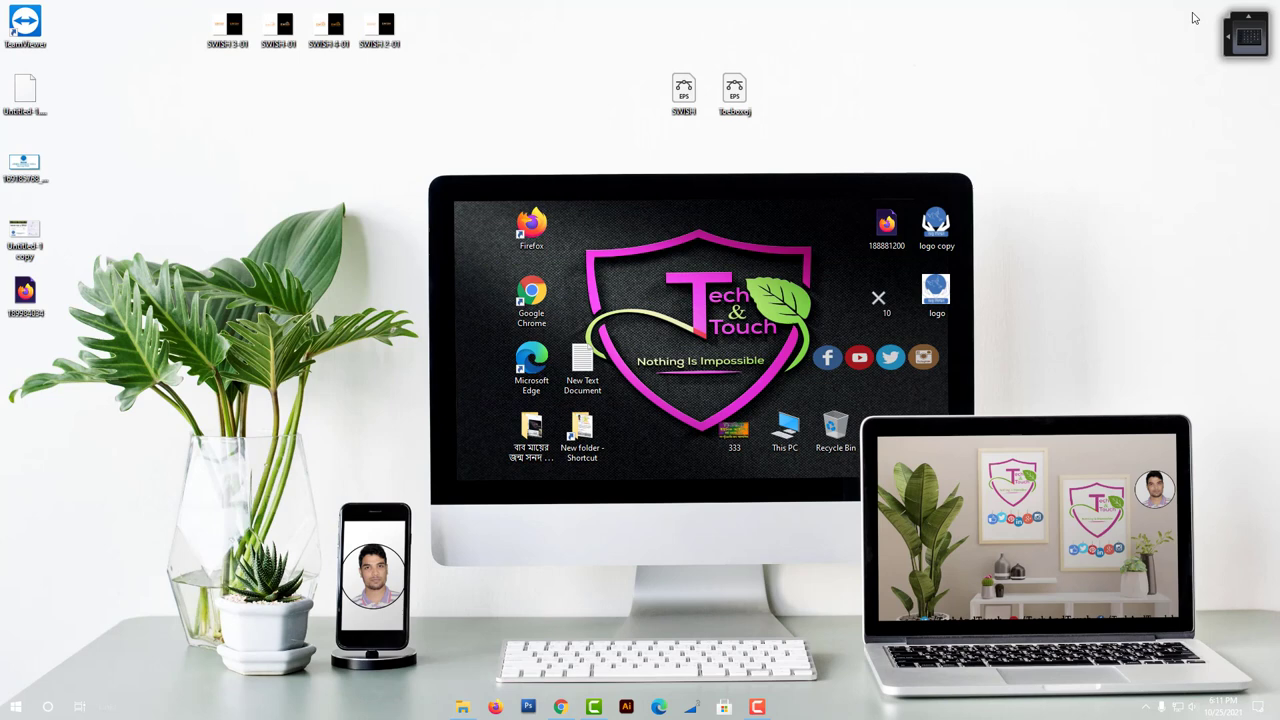
right_click(1132, 158)
click(1151, 196)
right_click(1148, 210)
click(1158, 247)
right_click(1158, 248)
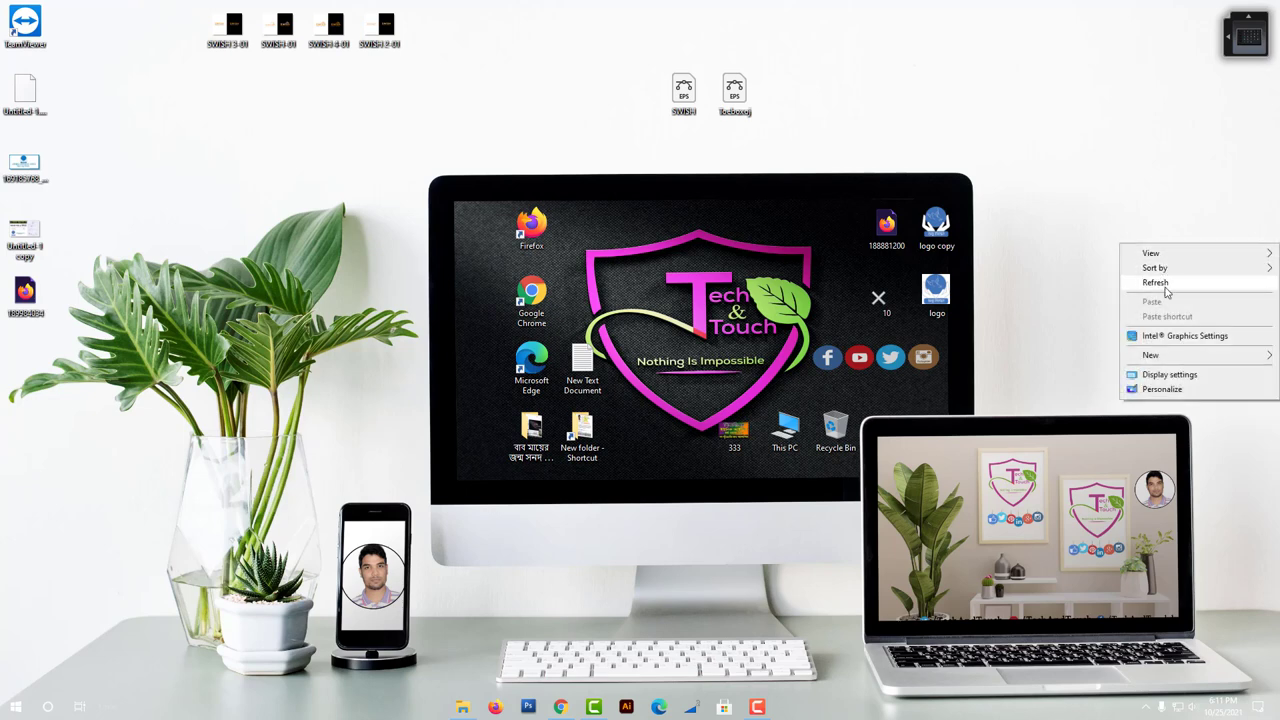
click(1158, 282)
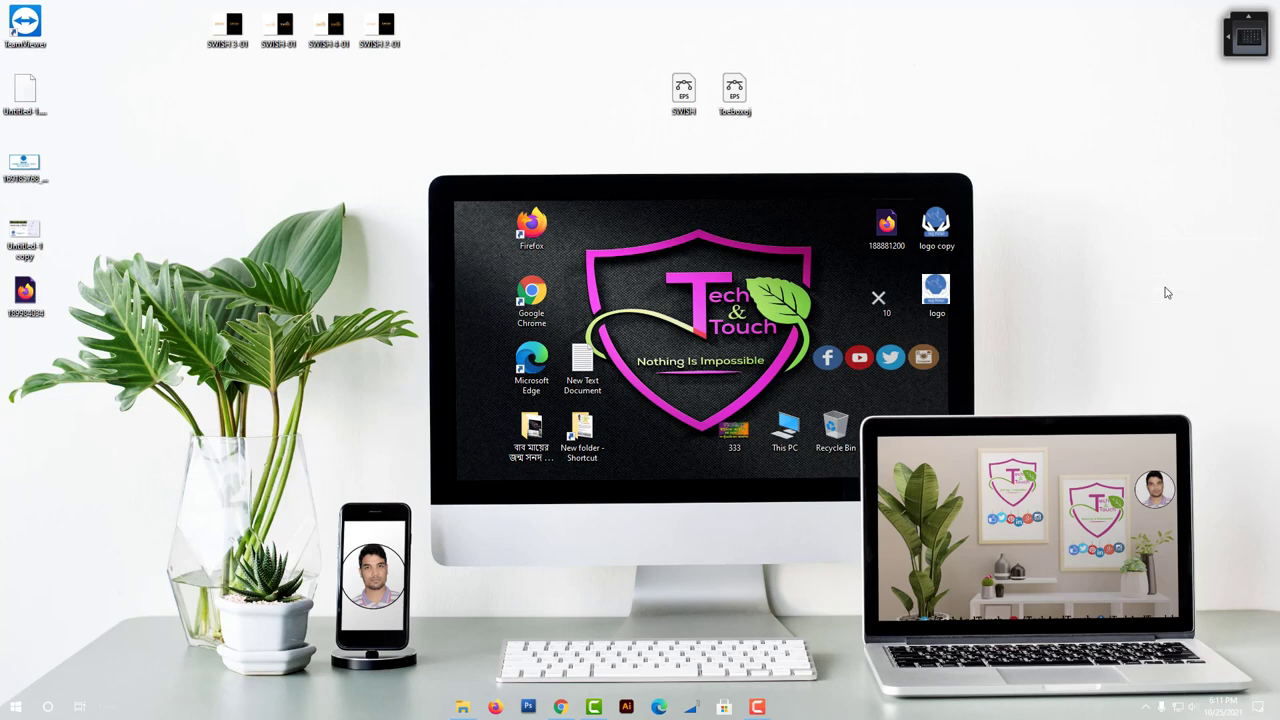